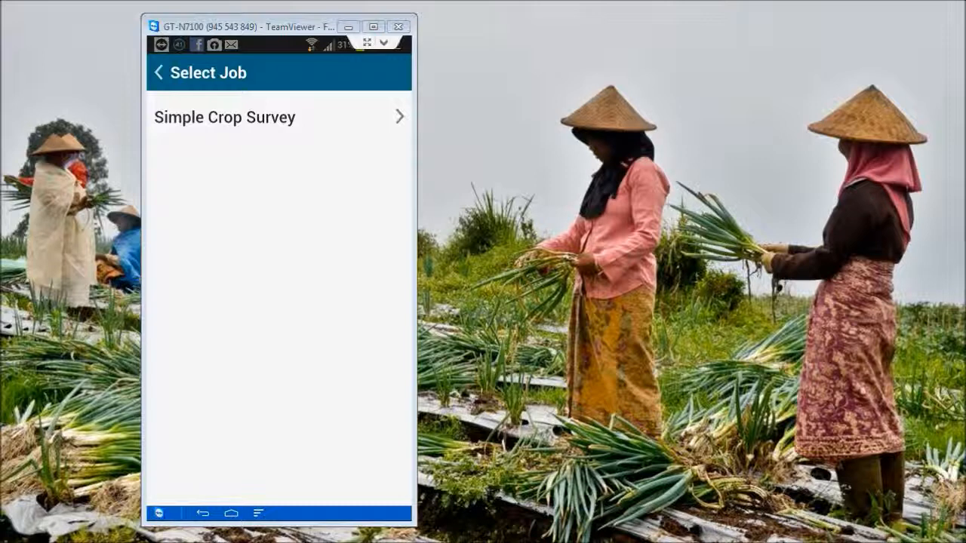
Start the Simple Crop Survey job and continue past the date question, keeping the date 01 Sep 2013
{"action": "left_click", "coordinate": [388, 117]}
{"action": "left_click", "coordinate": [388, 291]}
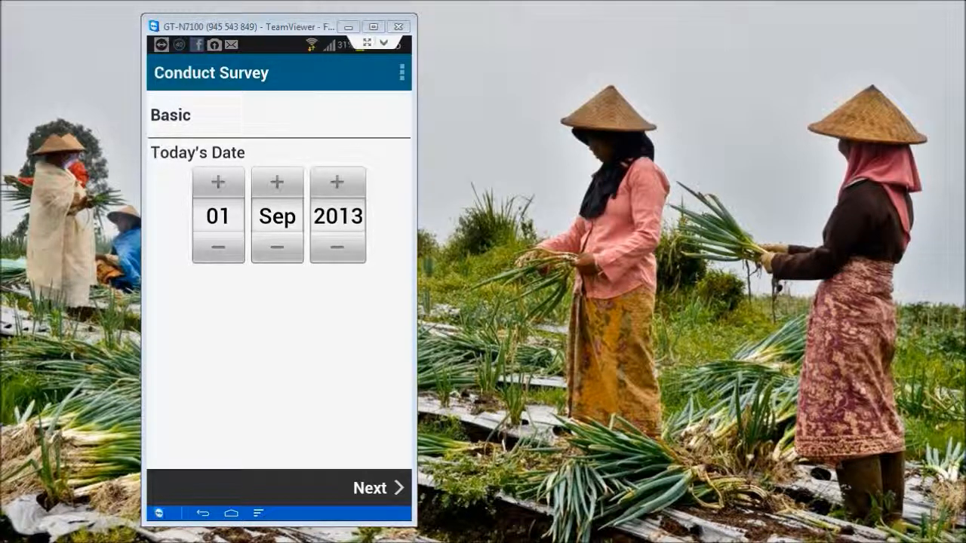
{"action": "left_click", "coordinate": [378, 488]}
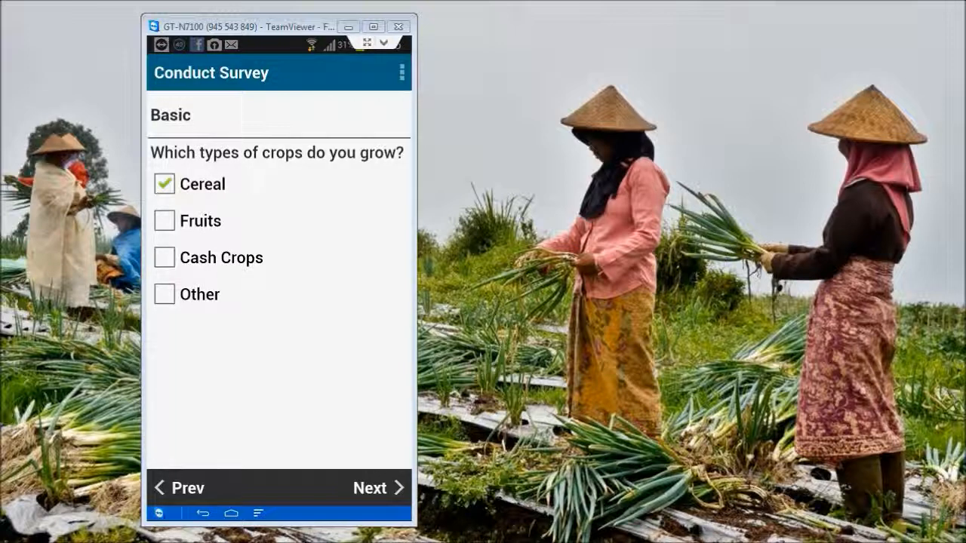
Answer the crop-type question with only Cereal, enter 48 kg as the shipped weight, and continue to the Crops and Transport section
{"action": "left_click", "coordinate": [166, 221]}
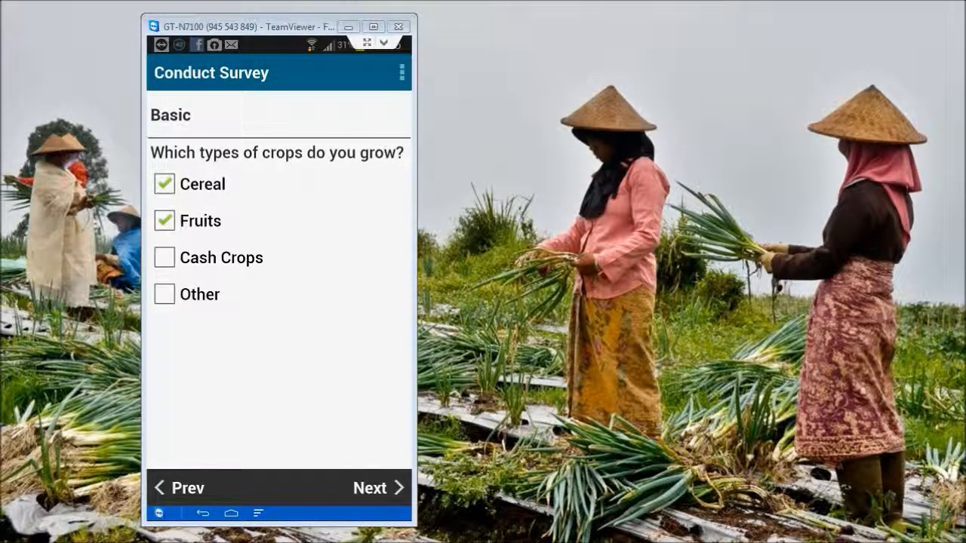
{"action": "left_click", "coordinate": [166, 258]}
{"action": "left_click", "coordinate": [371, 487]}
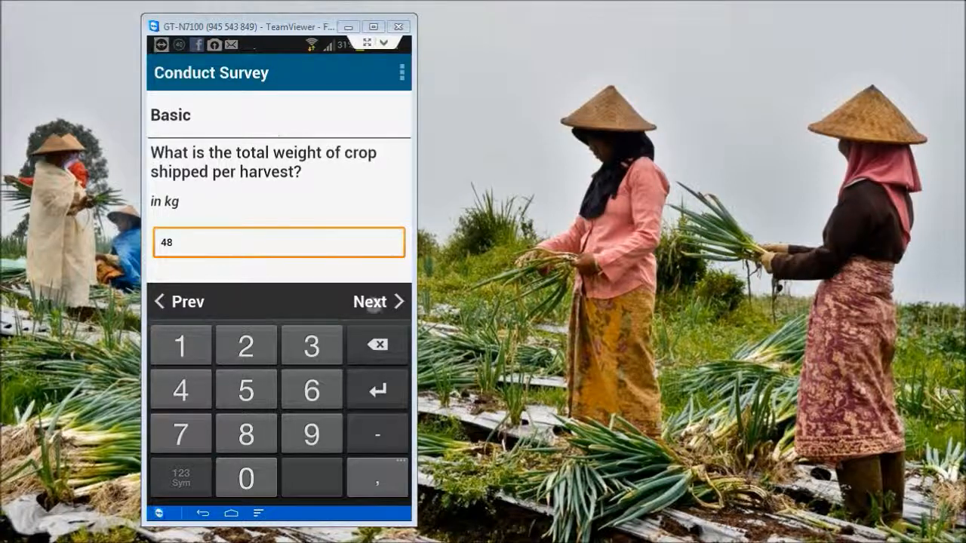
{"action": "left_click", "coordinate": [379, 301]}
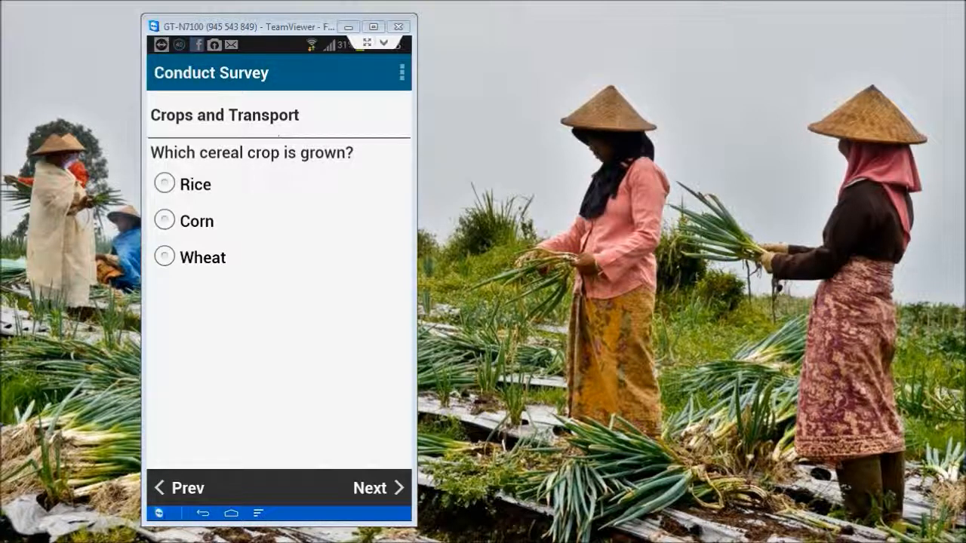
Return to the crop-type question, replace Cereal with Cash Crops and Other, and advance again to the Crops and Transport section
{"action": "left_click", "coordinate": [190, 494]}
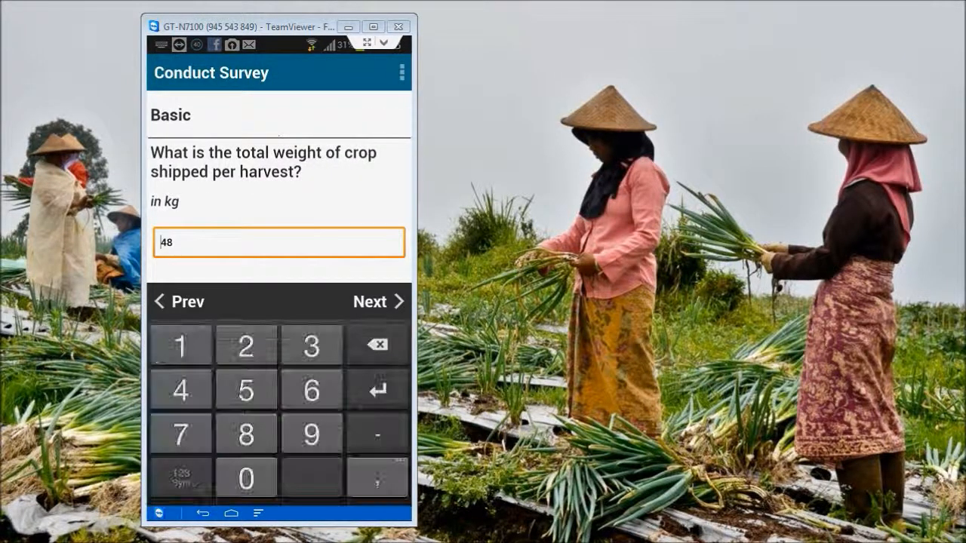
{"action": "left_click", "coordinate": [187, 301]}
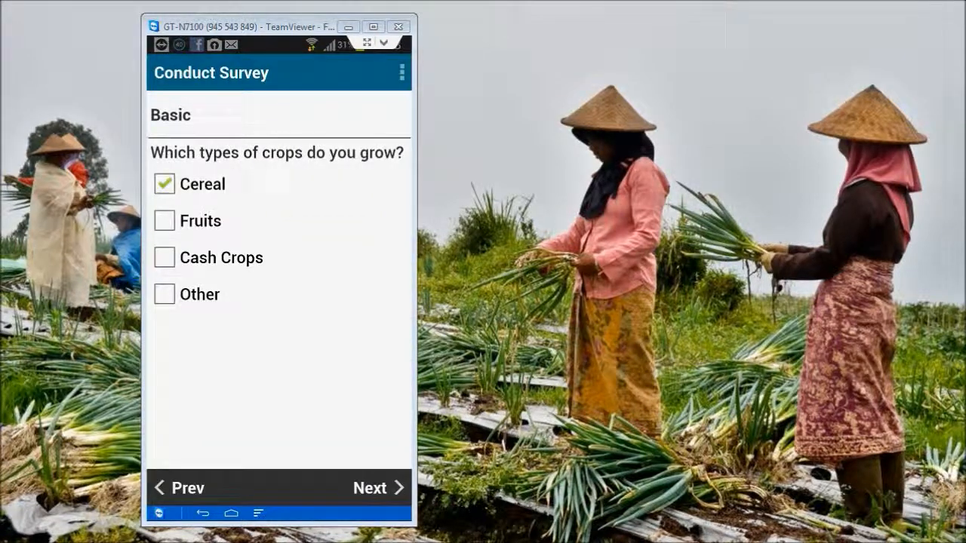
{"action": "left_click", "coordinate": [165, 181]}
{"action": "left_click", "coordinate": [165, 257]}
{"action": "left_click", "coordinate": [165, 295]}
{"action": "left_click", "coordinate": [375, 488]}
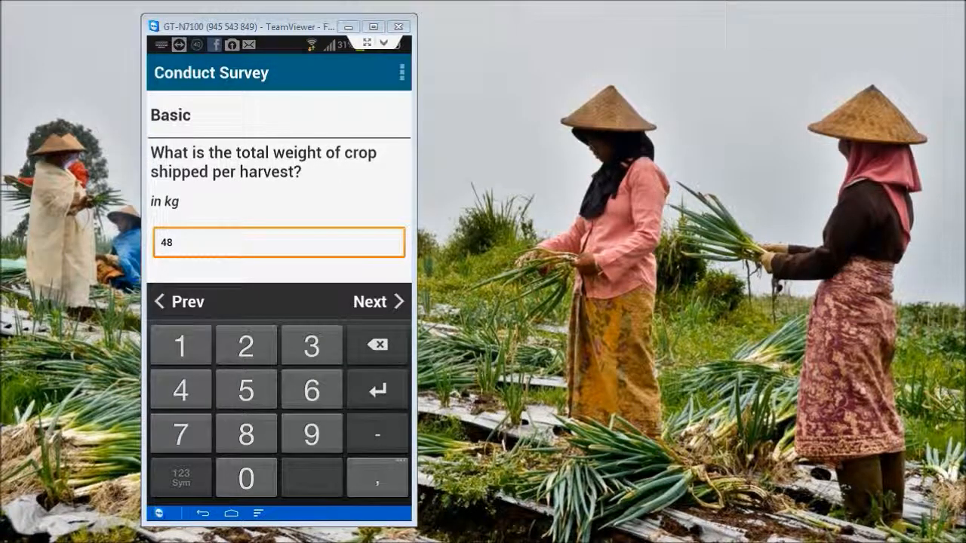
{"action": "left_click", "coordinate": [370, 301]}
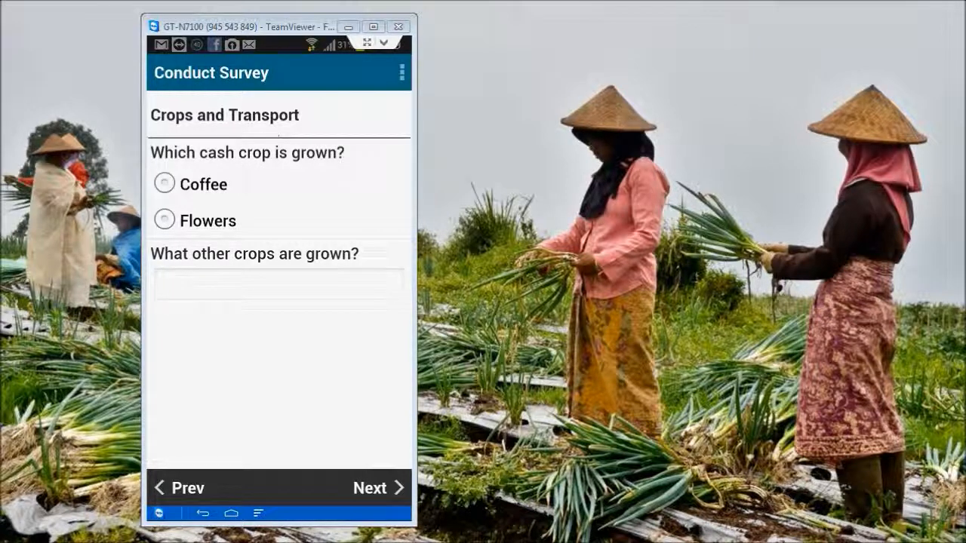
Choose Coffee as the cash crop grown and leave the other-crops answer empty
{"action": "left_click", "coordinate": [165, 184]}
{"action": "left_click", "coordinate": [279, 284]}
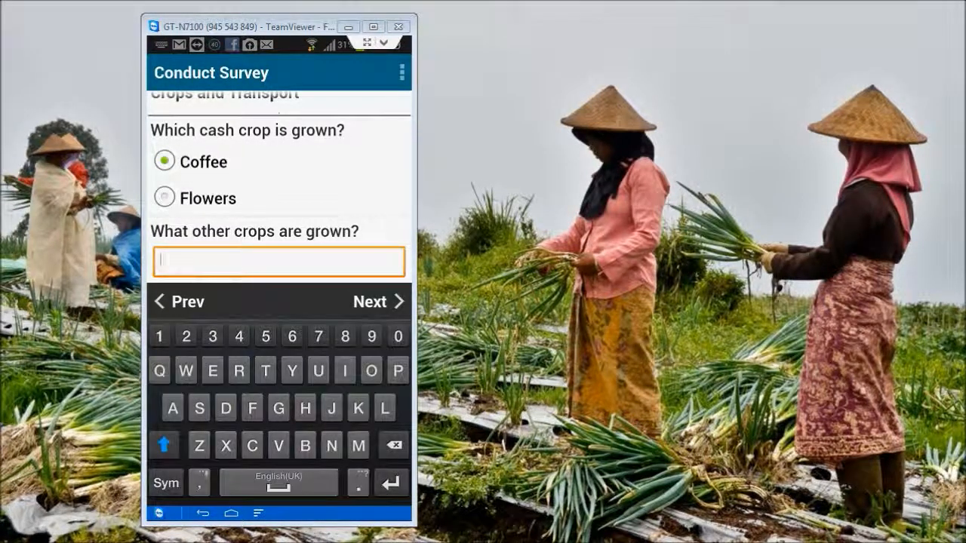
{"action": "key", "text": "Escape"}
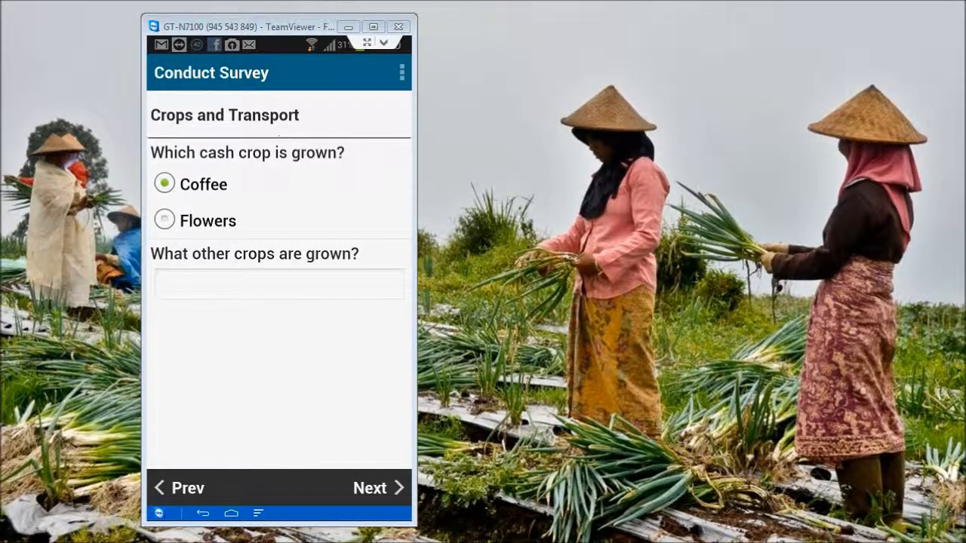
Go back to the shipped weight question, set the weight to 60 kg, and continue the survey
{"action": "left_click", "coordinate": [180, 488]}
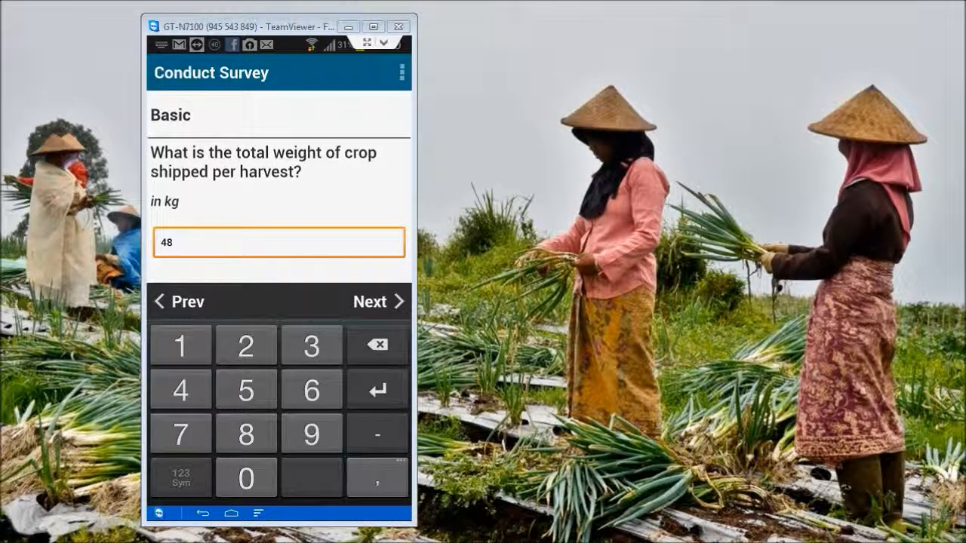
{"action": "left_click", "coordinate": [173, 242]}
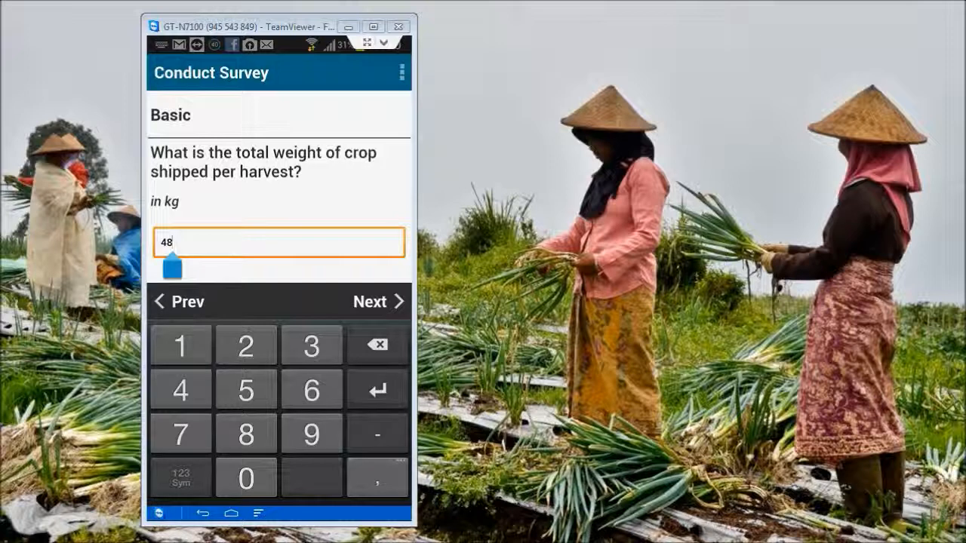
{"action": "left_click", "coordinate": [381, 355]}
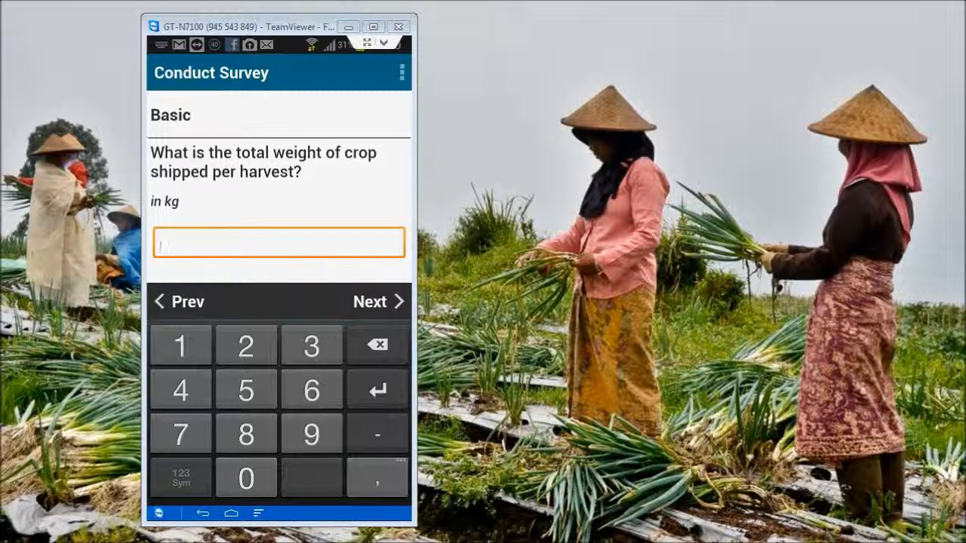
{"action": "left_click", "coordinate": [311, 390]}
{"action": "left_click", "coordinate": [246, 478]}
{"action": "left_click", "coordinate": [377, 301]}
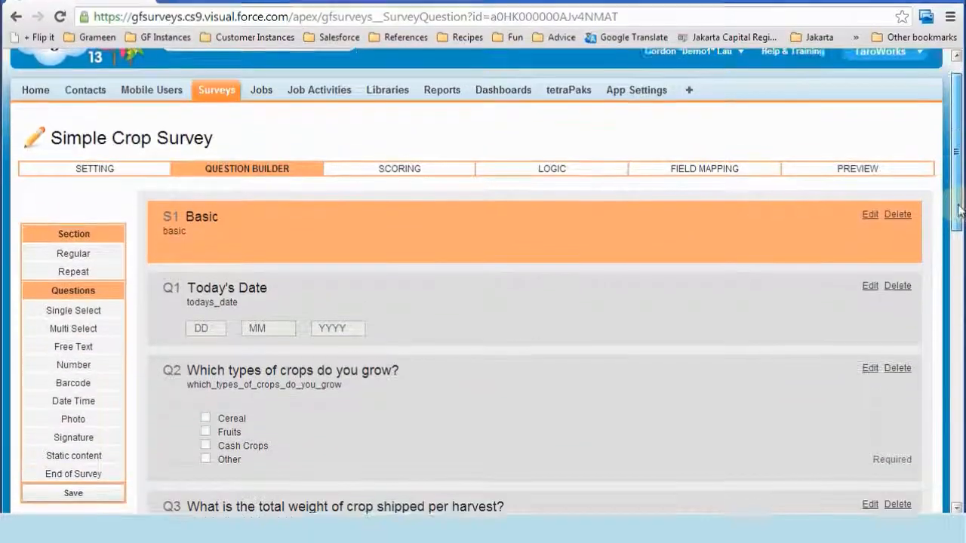
In the Salesforce question builder, review all sections and questions of the Simple Crop Survey, from Today's Date to the car or truck question
{"action": "scroll", "coordinate": [958, 259], "scroll_direction": "down", "scroll_amount": 1}
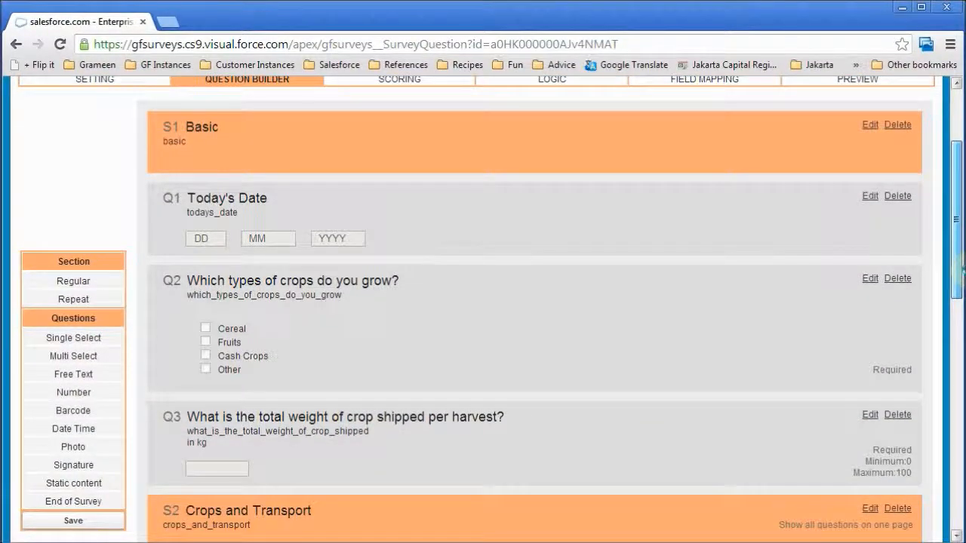
{"action": "scroll", "coordinate": [958, 259], "scroll_direction": "down", "scroll_amount": 1}
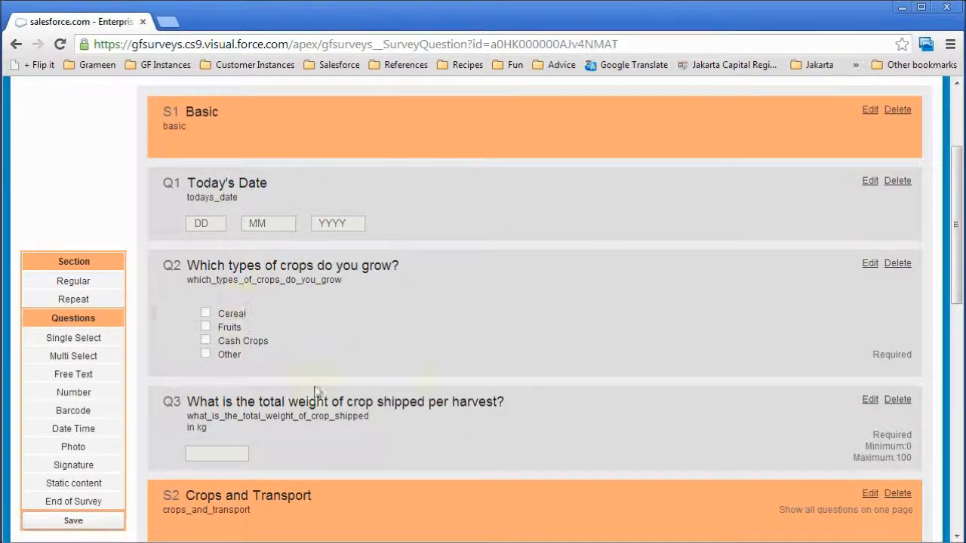
{"action": "scroll", "coordinate": [955, 256], "scroll_direction": "down", "scroll_amount": 1}
{"action": "scroll", "coordinate": [957, 268], "scroll_direction": "down", "scroll_amount": 3}
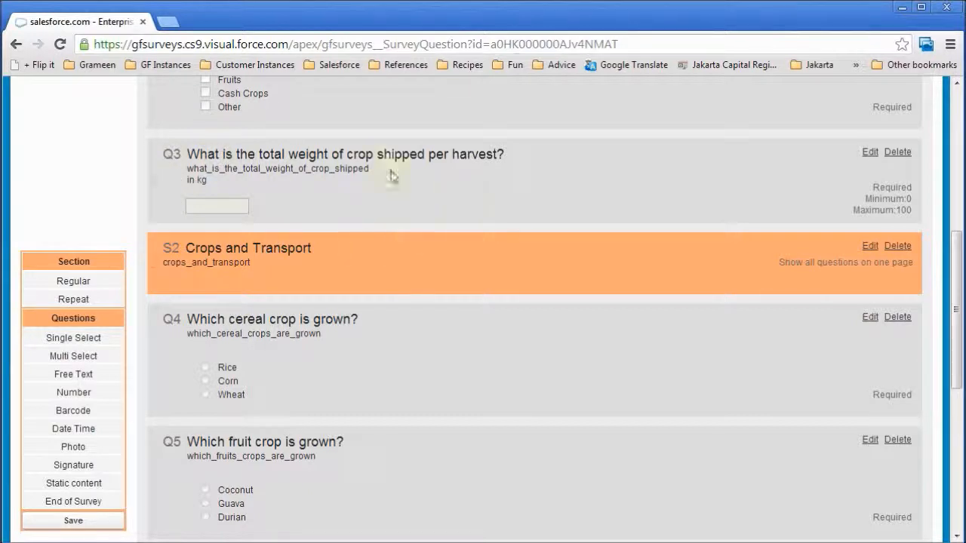
{"action": "scroll", "coordinate": [956, 272], "scroll_direction": "down", "scroll_amount": 1}
{"action": "scroll", "coordinate": [957, 286], "scroll_direction": "down", "scroll_amount": 4}
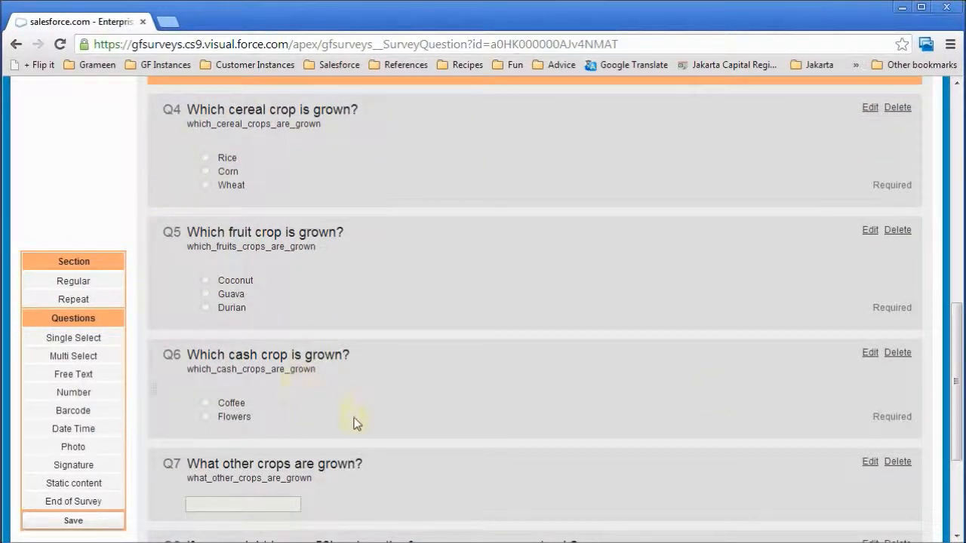
{"action": "left_click_drag", "start_coordinate": [957, 370], "coordinate": [958, 451]}
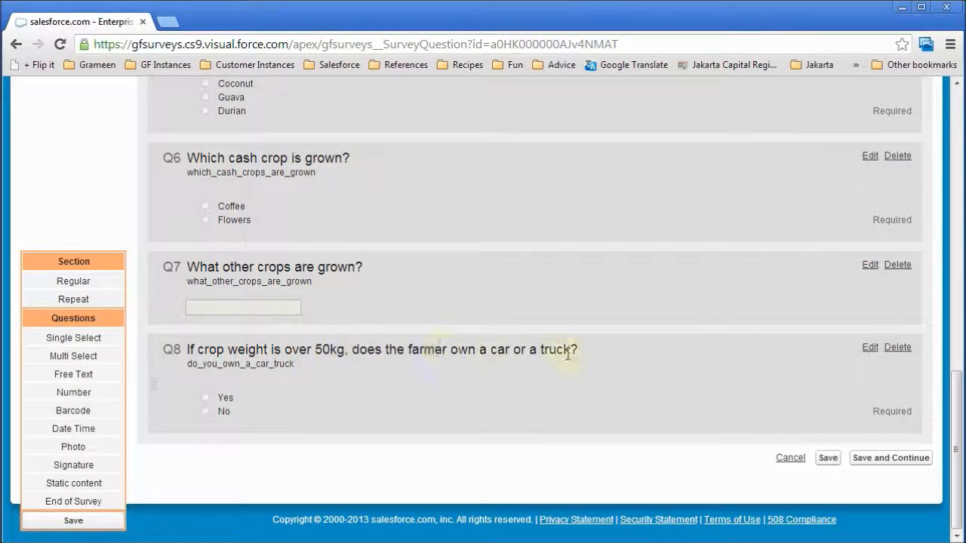
{"action": "left_click_drag", "start_coordinate": [956, 393], "coordinate": [938, 113]}
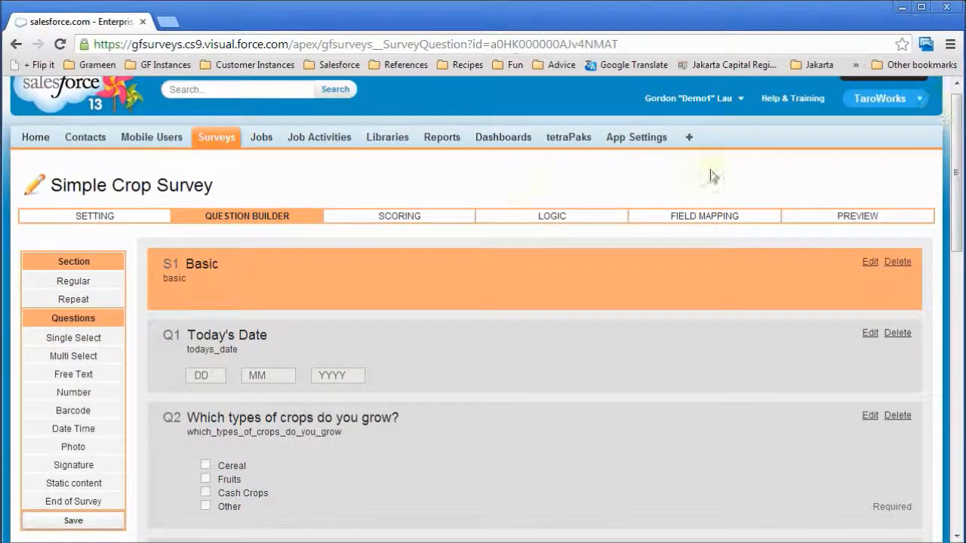
Open the survey's logic settings and start editing the logic of Q4 "Which cereal crop is grown?"
{"action": "left_click", "coordinate": [552, 225]}
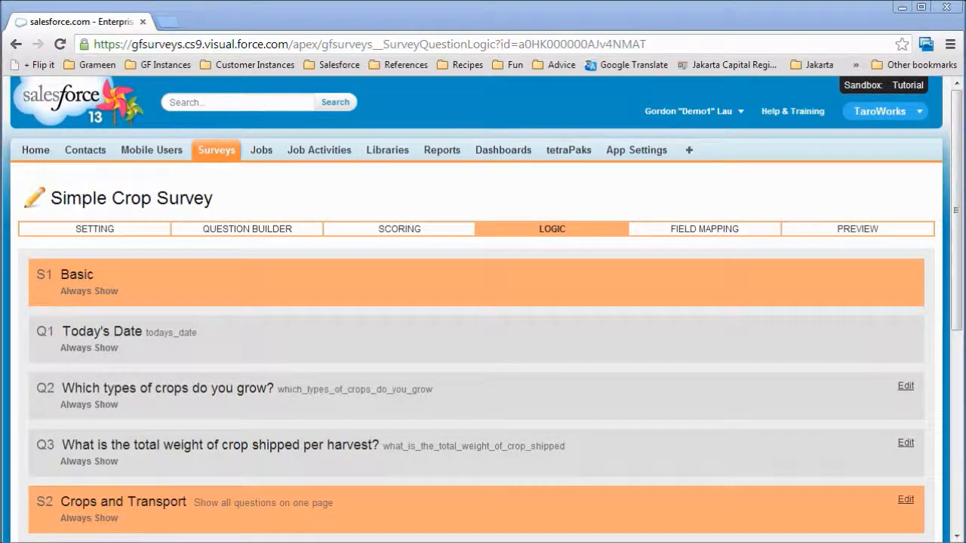
{"action": "left_click_drag", "start_coordinate": [958, 247], "coordinate": [962, 308]}
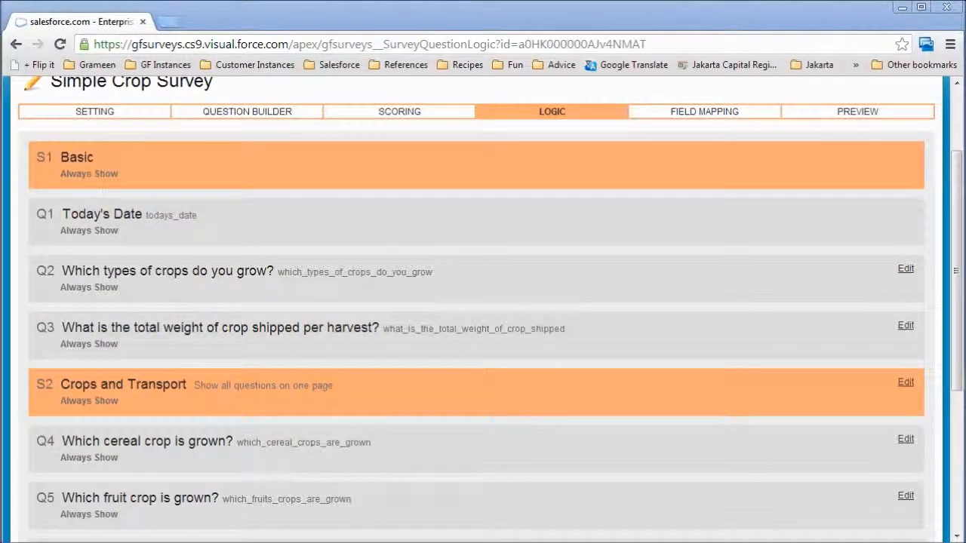
{"action": "left_click", "coordinate": [906, 440]}
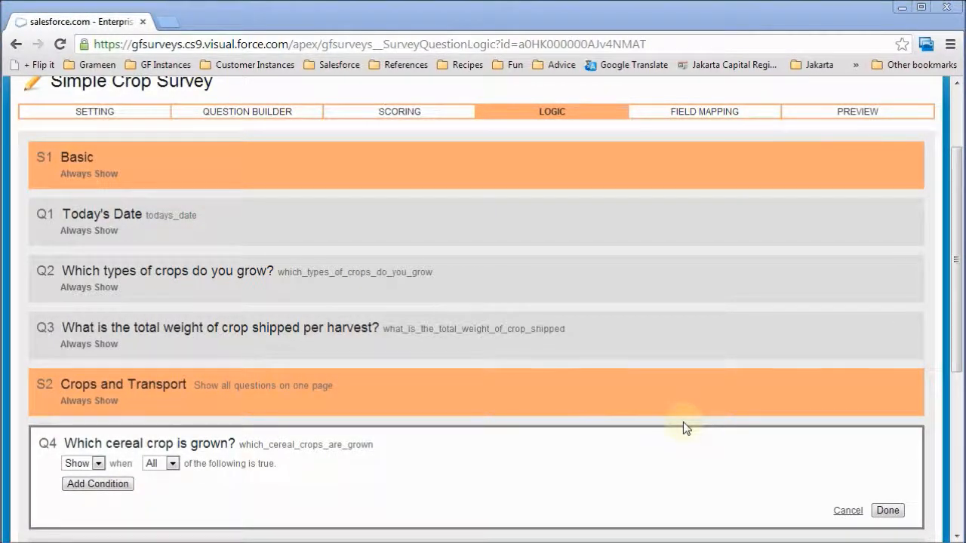
{"action": "scroll", "coordinate": [682, 427], "scroll_direction": "down", "scroll_amount": 1}
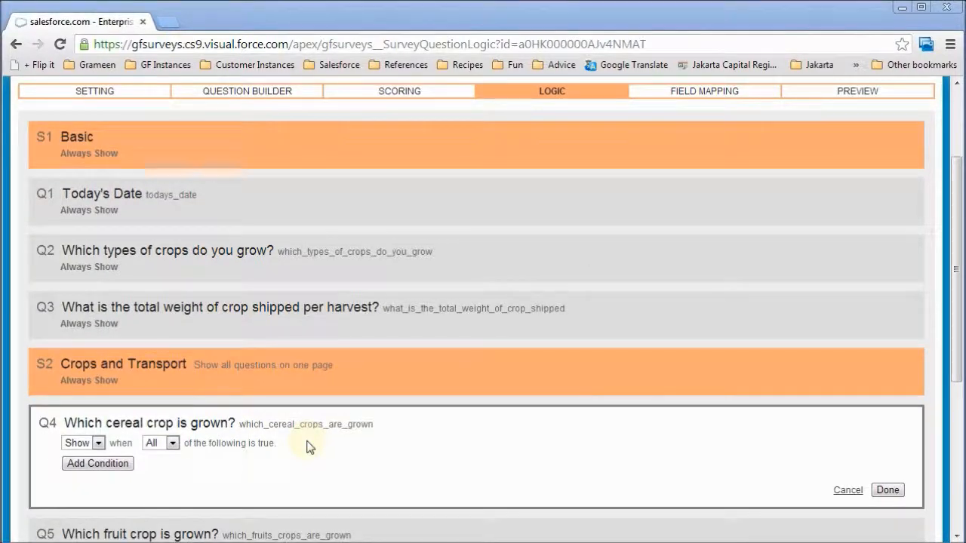
{"action": "left_click_drag", "start_coordinate": [65, 422], "coordinate": [237, 422]}
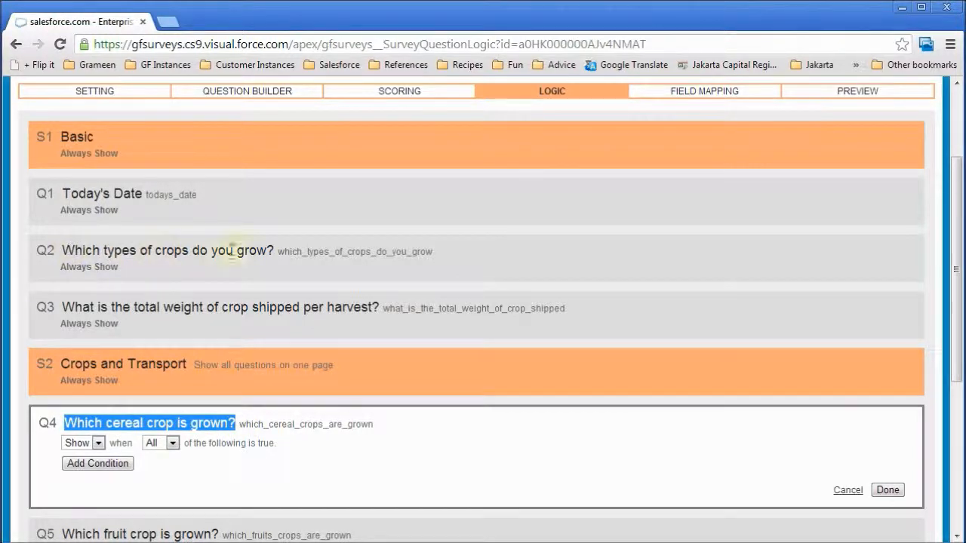
{"action": "left_click", "coordinate": [499, 452]}
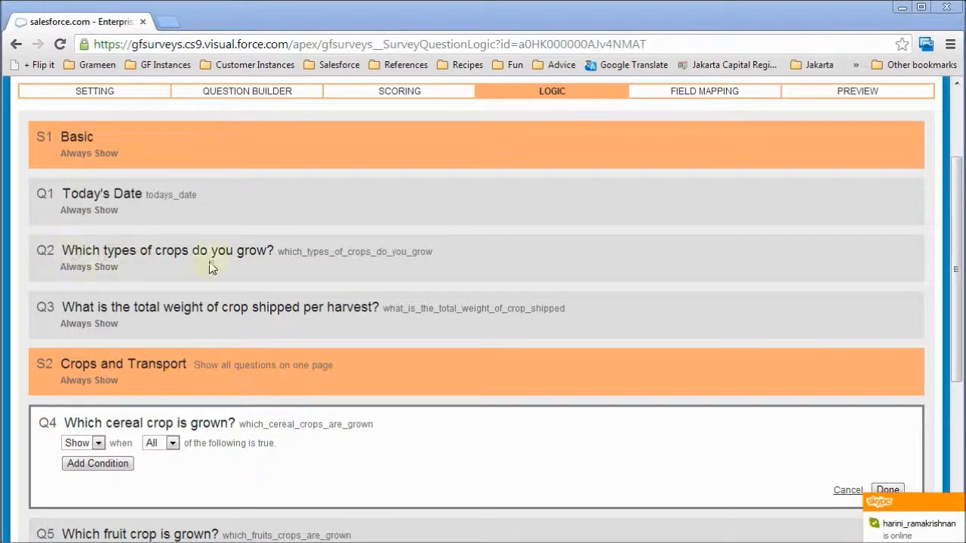
Add a condition showing Q4 only when Q2 "Which types of crops do you grow?" Is Cereal, and finish editing it
{"action": "left_click", "coordinate": [96, 463]}
{"action": "left_click", "coordinate": [169, 463]}
{"action": "left_click", "coordinate": [172, 489]}
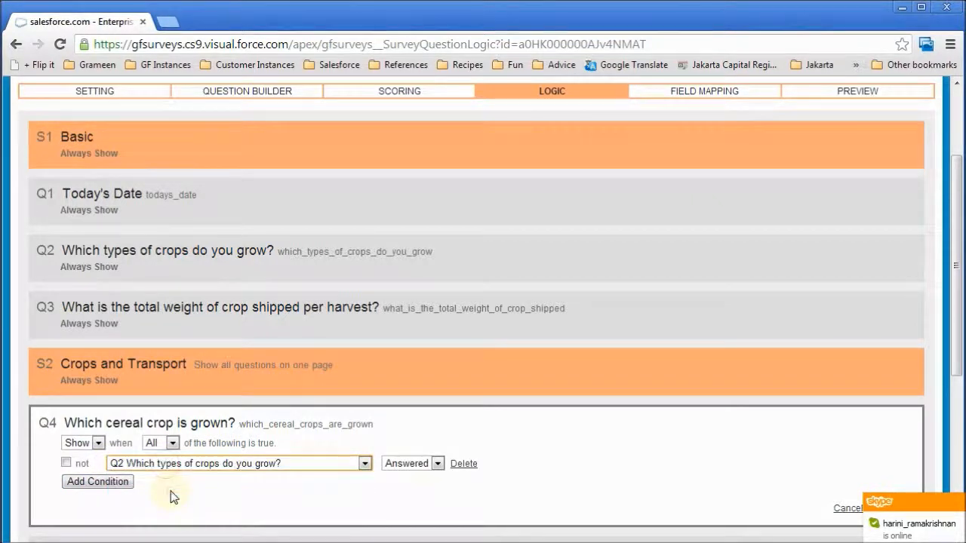
{"action": "left_click", "coordinate": [407, 464]}
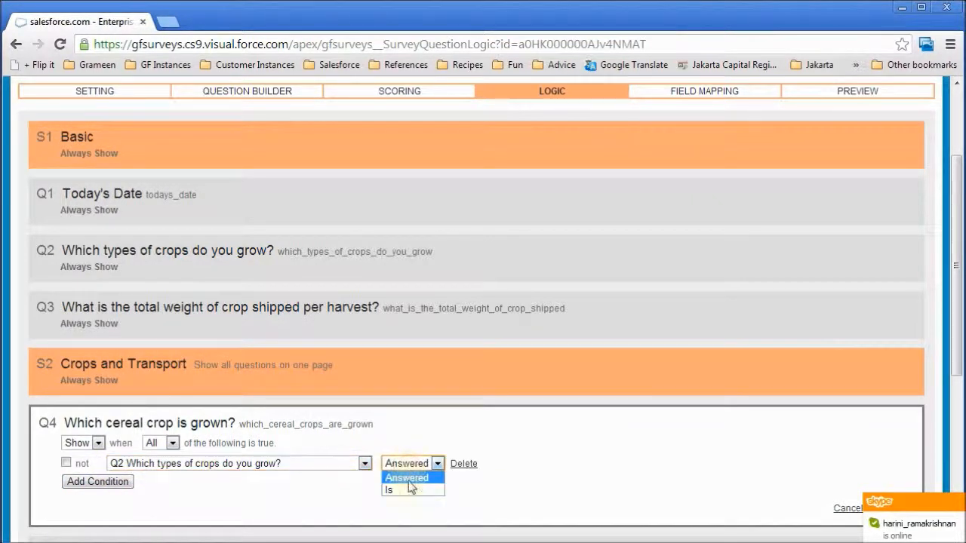
{"action": "left_click", "coordinate": [408, 490]}
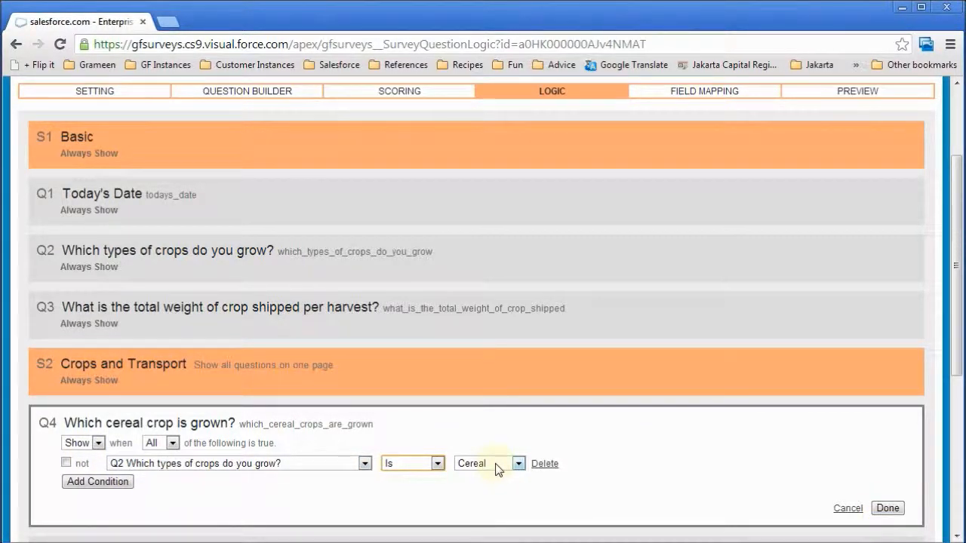
{"action": "left_click", "coordinate": [889, 508]}
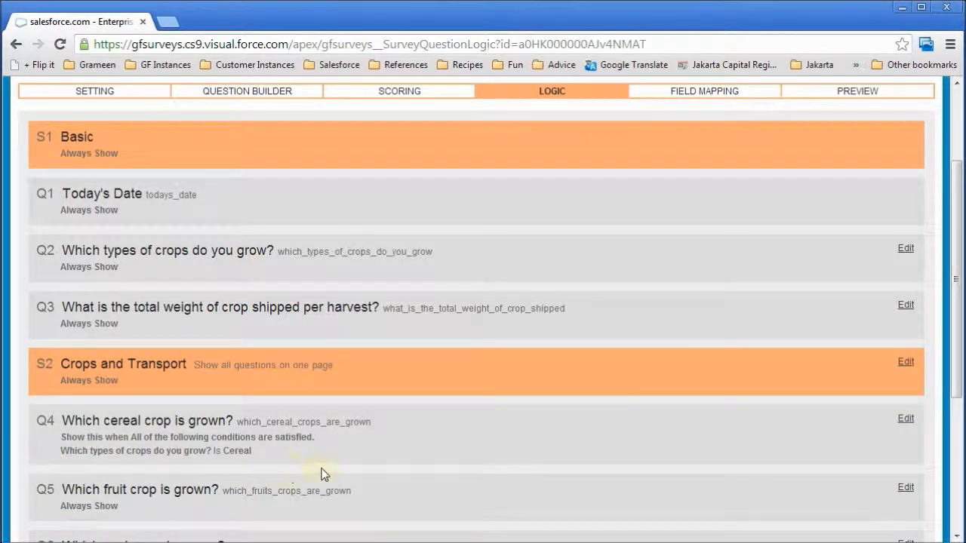
Add a condition to Q5 "Which fruit crop is grown?" showing it when Q2 "Which types of crops do you grow?" Is Fruits
{"action": "scroll", "coordinate": [323, 470], "scroll_direction": "down", "scroll_amount": 2}
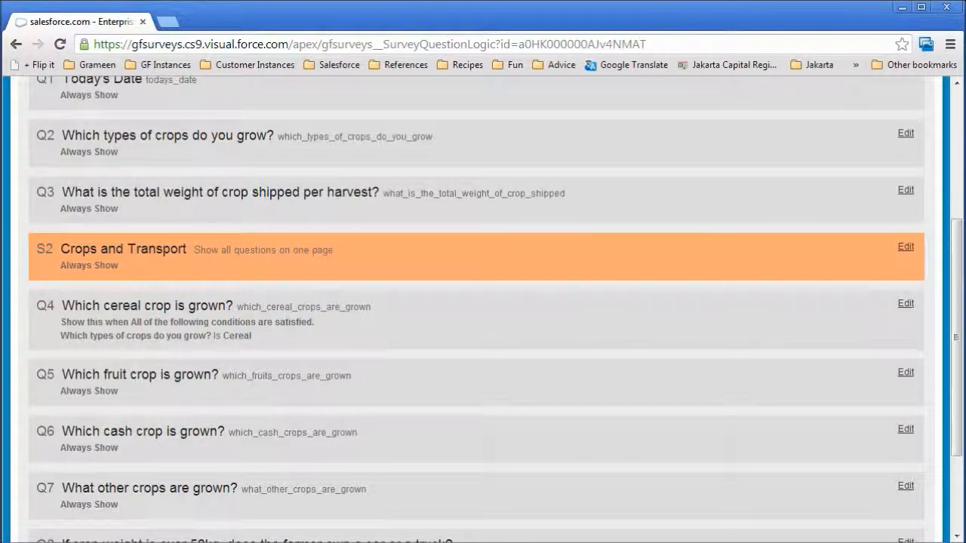
{"action": "left_click", "coordinate": [905, 372]}
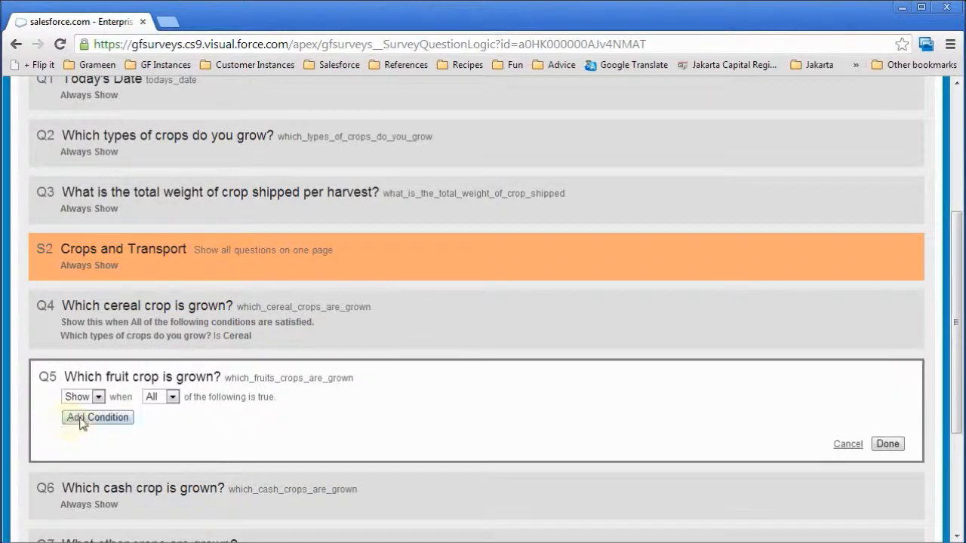
{"action": "left_click", "coordinate": [82, 419]}
{"action": "left_click", "coordinate": [168, 417]}
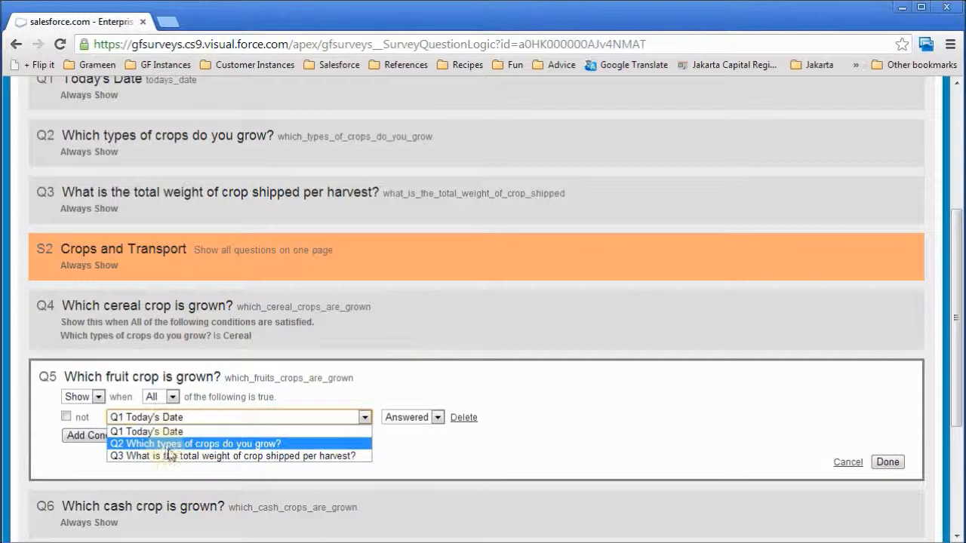
{"action": "left_click", "coordinate": [169, 446]}
{"action": "left_click", "coordinate": [403, 419]}
{"action": "left_click", "coordinate": [400, 440]}
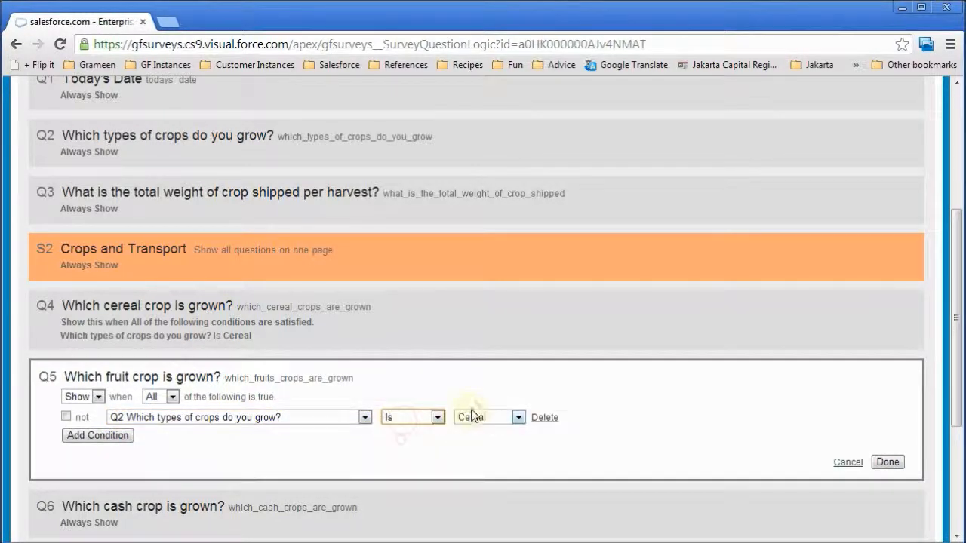
{"action": "left_click", "coordinate": [472, 415]}
{"action": "left_click", "coordinate": [473, 443]}
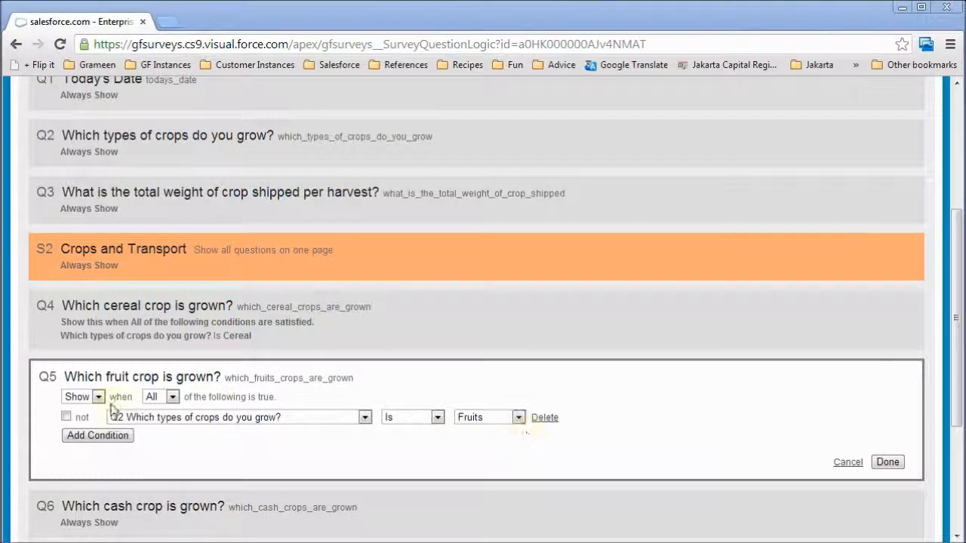
Switch Q5's rule from Show to Hide and set it back to Show
{"action": "left_click", "coordinate": [83, 397]}
{"action": "left_click", "coordinate": [76, 425]}
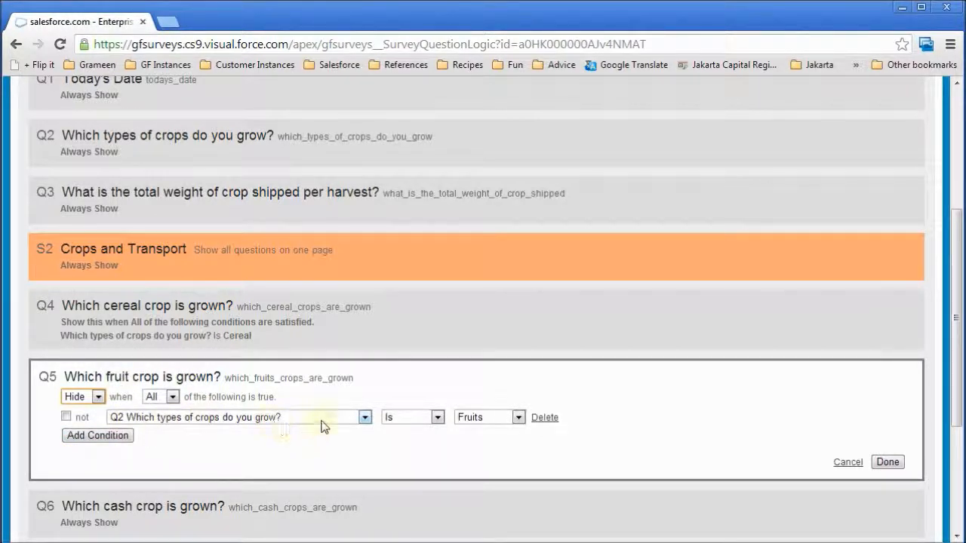
{"action": "left_click", "coordinate": [83, 397]}
{"action": "left_click", "coordinate": [80, 415]}
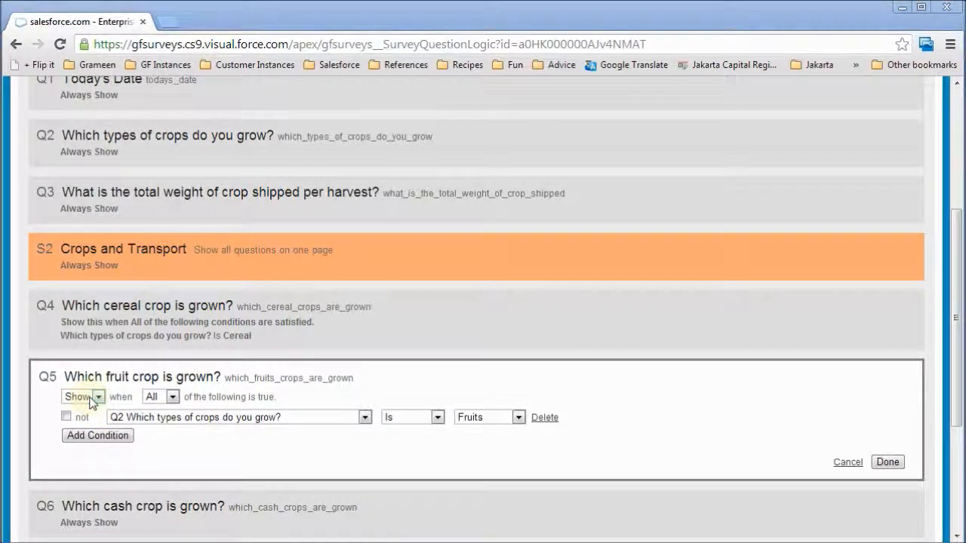
Add a second condition to Q5, try Q2 as its question, and set it back to Q1 "Today's Date"
{"action": "left_click", "coordinate": [66, 415]}
{"action": "left_click", "coordinate": [93, 438]}
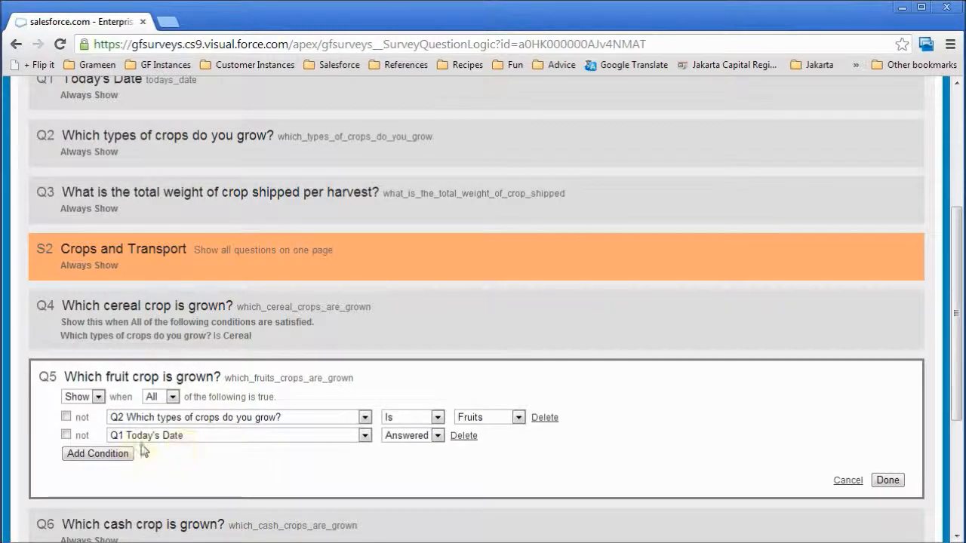
{"action": "left_click", "coordinate": [177, 438]}
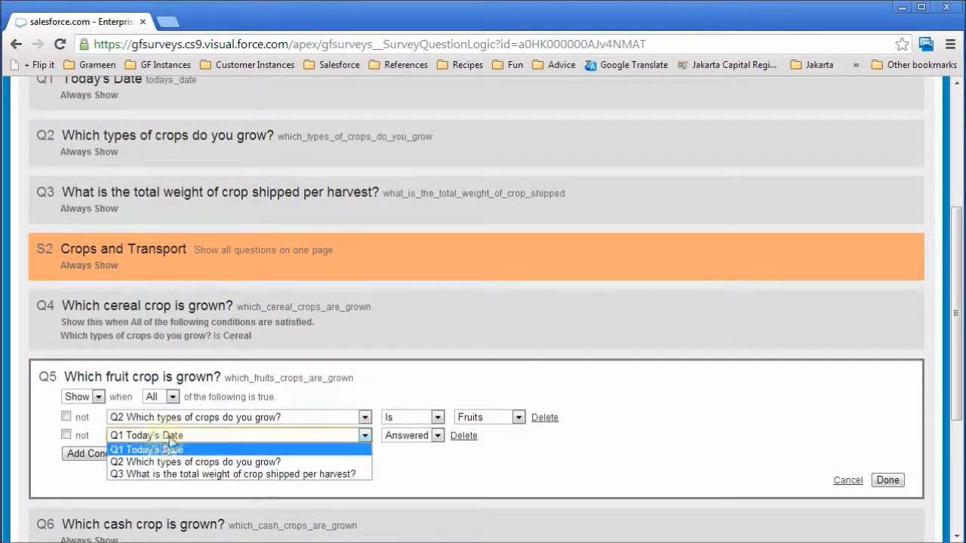
{"action": "left_click", "coordinate": [205, 459]}
{"action": "left_click", "coordinate": [208, 437]}
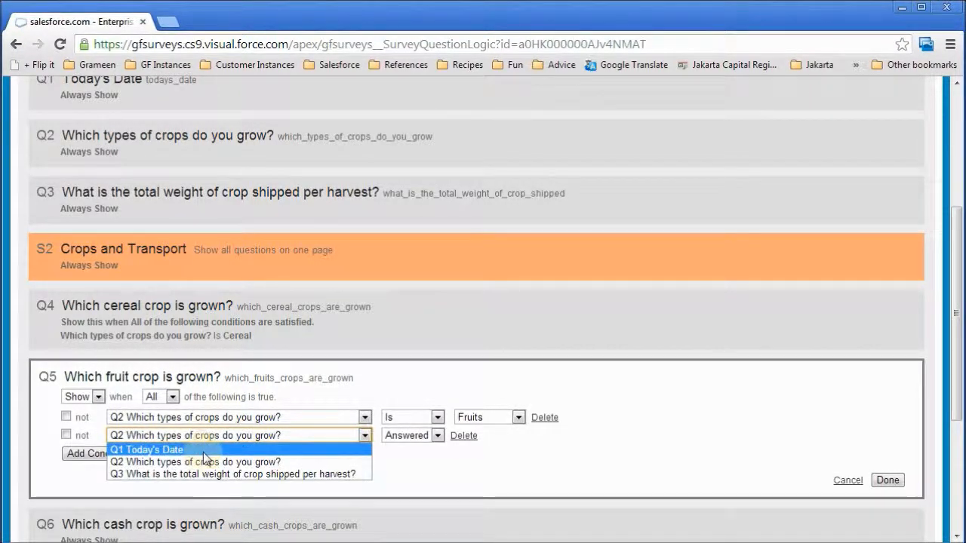
{"action": "left_click", "coordinate": [203, 446]}
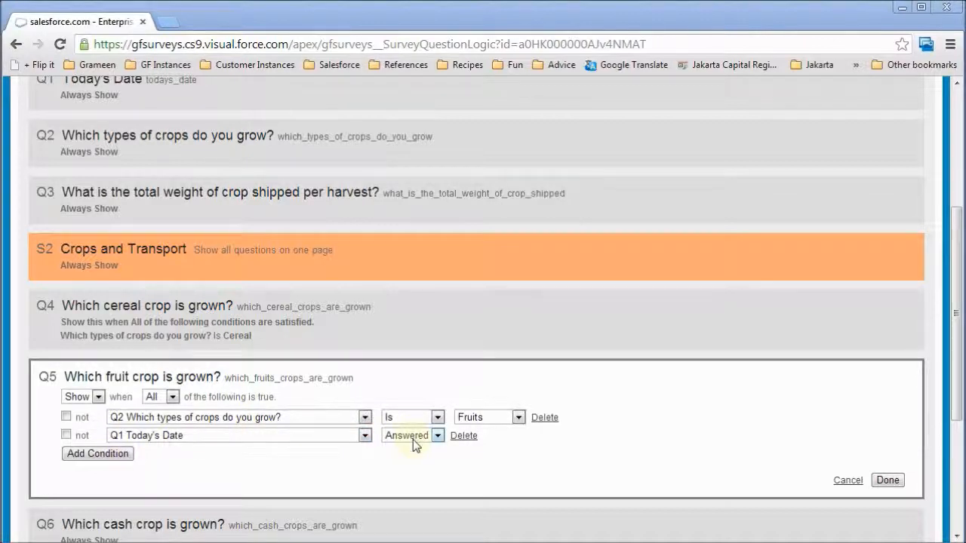
Set Q5's rule to match Any of its conditions, and finish editing with the "Today's Date" condition deleted
{"action": "left_click", "coordinate": [172, 397]}
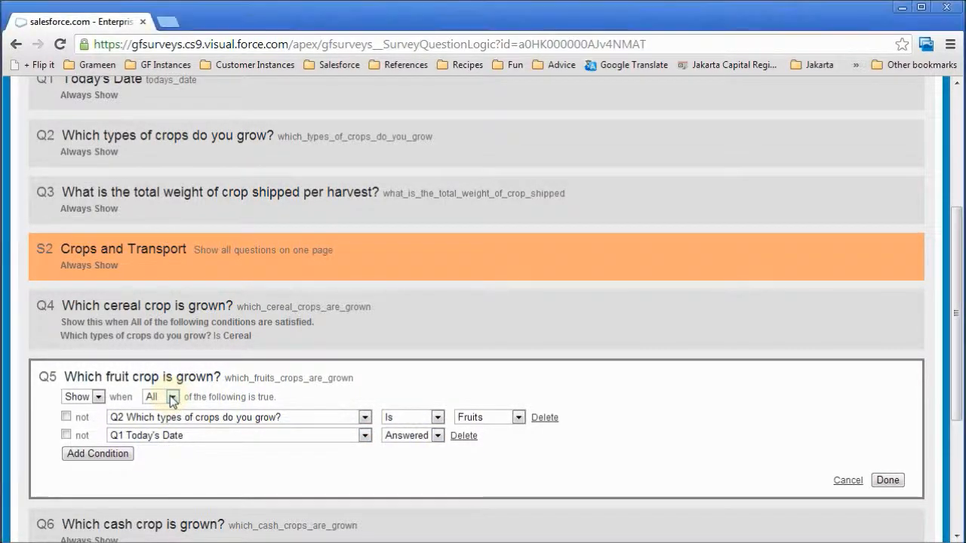
{"action": "left_click", "coordinate": [156, 417]}
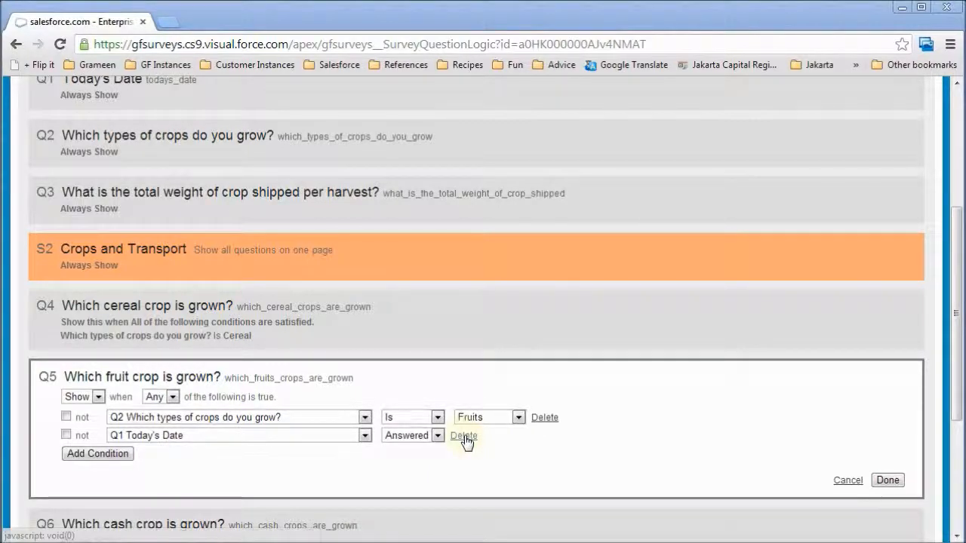
{"action": "left_click", "coordinate": [463, 436]}
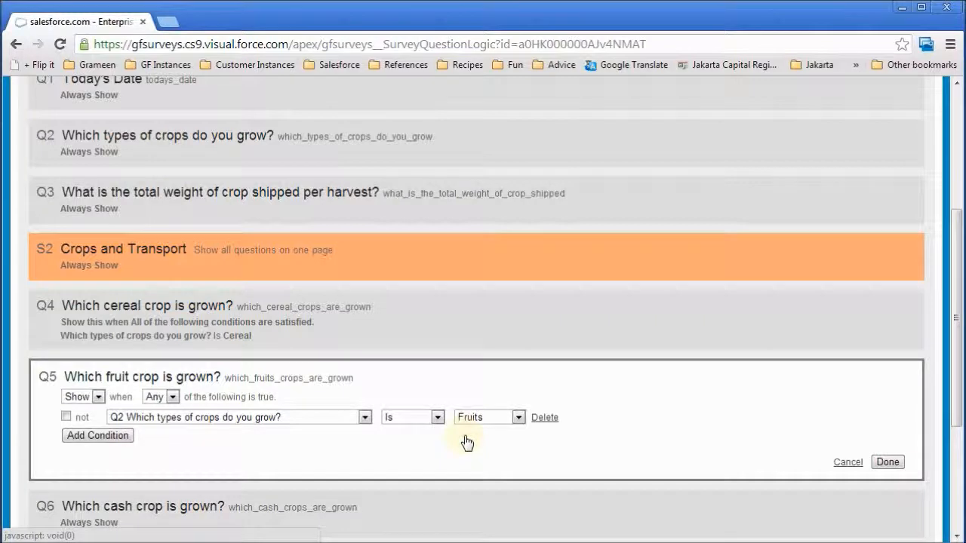
{"action": "left_click", "coordinate": [888, 462]}
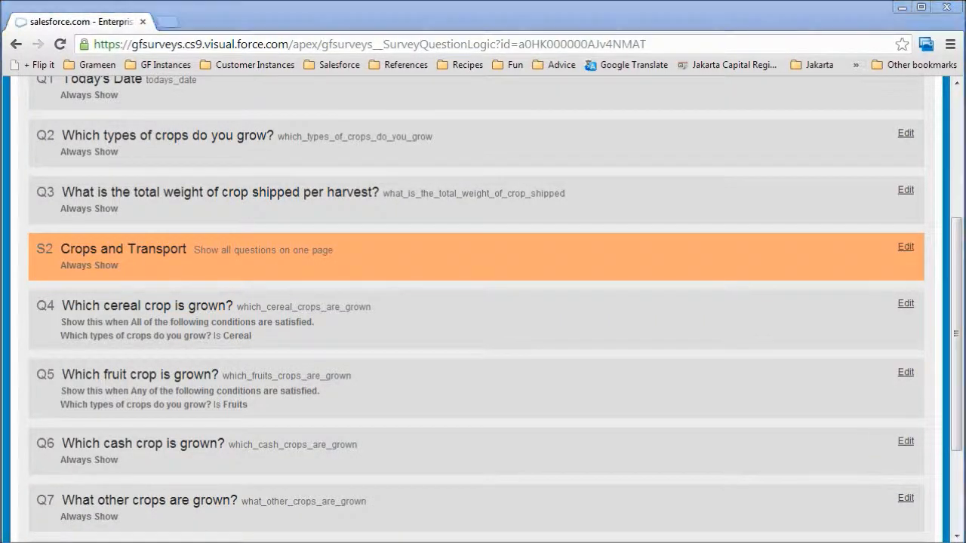
Show Q6 "Which cash crop is grown?" only when Q2 "Which types of crops do you grow?" Is Cash Crops, and finish editing it
{"action": "left_click", "coordinate": [905, 442]}
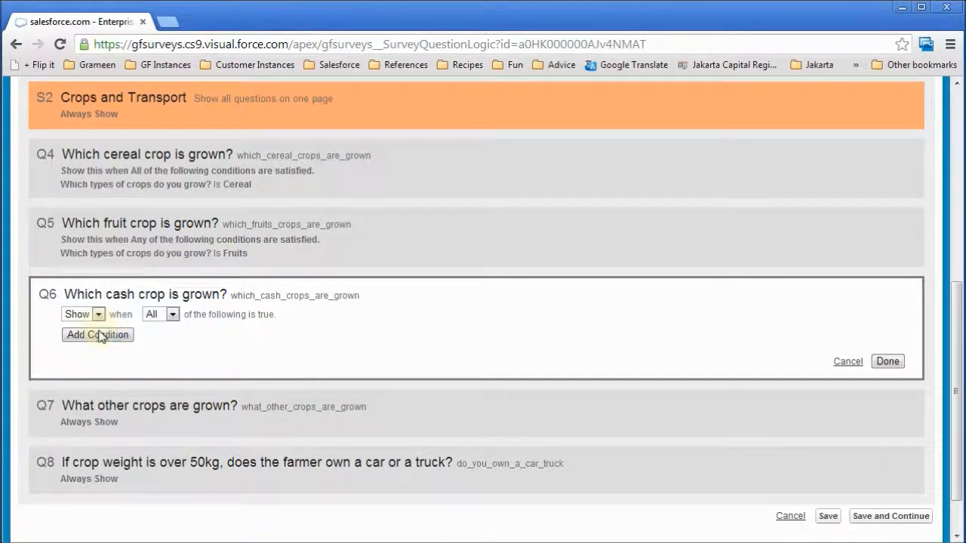
{"action": "left_click", "coordinate": [102, 335]}
{"action": "left_click", "coordinate": [183, 335]}
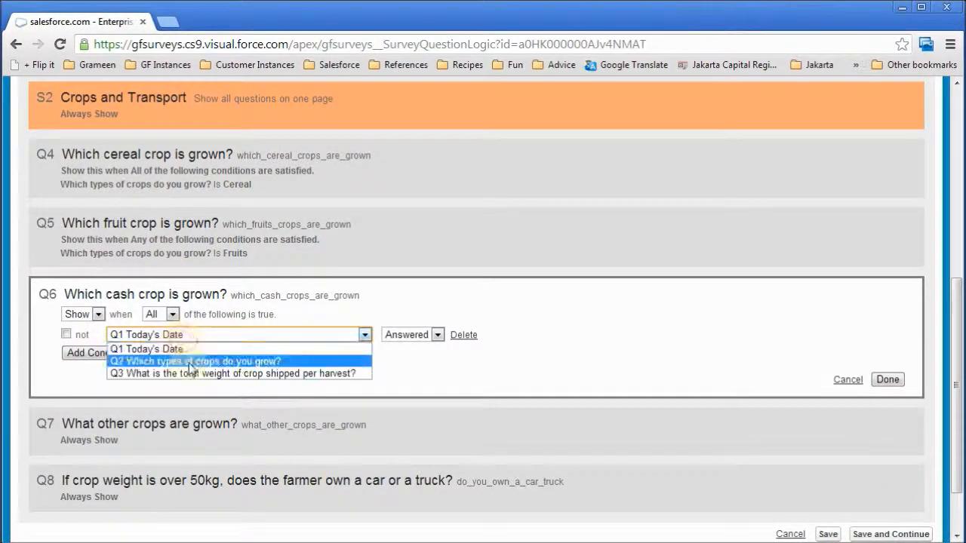
{"action": "left_click", "coordinate": [190, 362]}
{"action": "left_click", "coordinate": [411, 334]}
{"action": "left_click", "coordinate": [417, 362]}
{"action": "left_click", "coordinate": [473, 336]}
{"action": "left_click", "coordinate": [474, 371]}
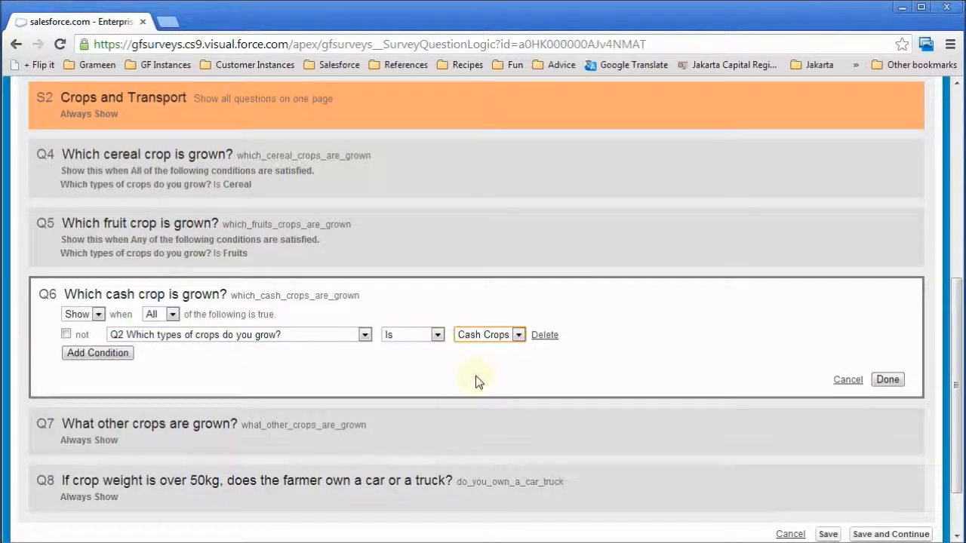
{"action": "left_click", "coordinate": [887, 379]}
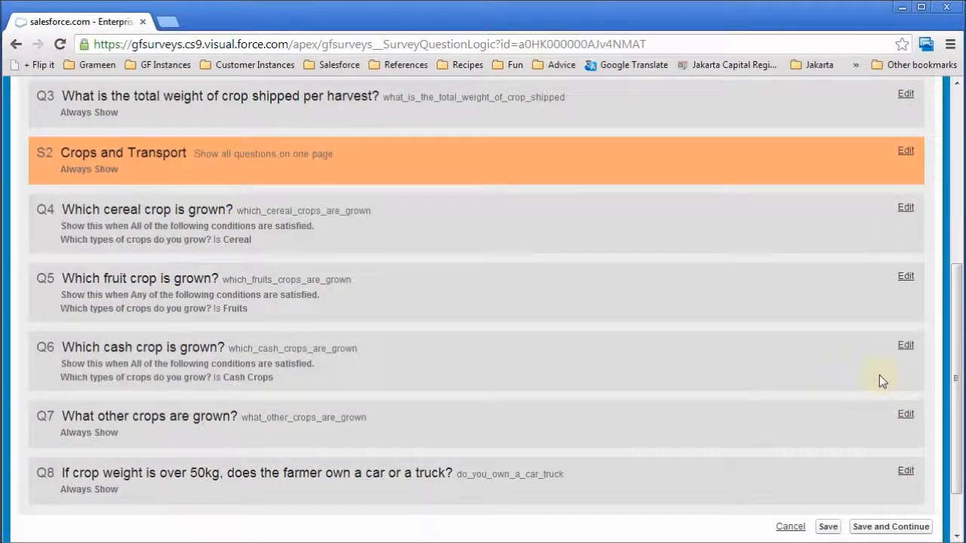
Show Q7 "What other crops are grown?" only when Q2 "Which types of crops do you grow?" Is Other, and finish editing it
{"action": "left_click", "coordinate": [905, 414]}
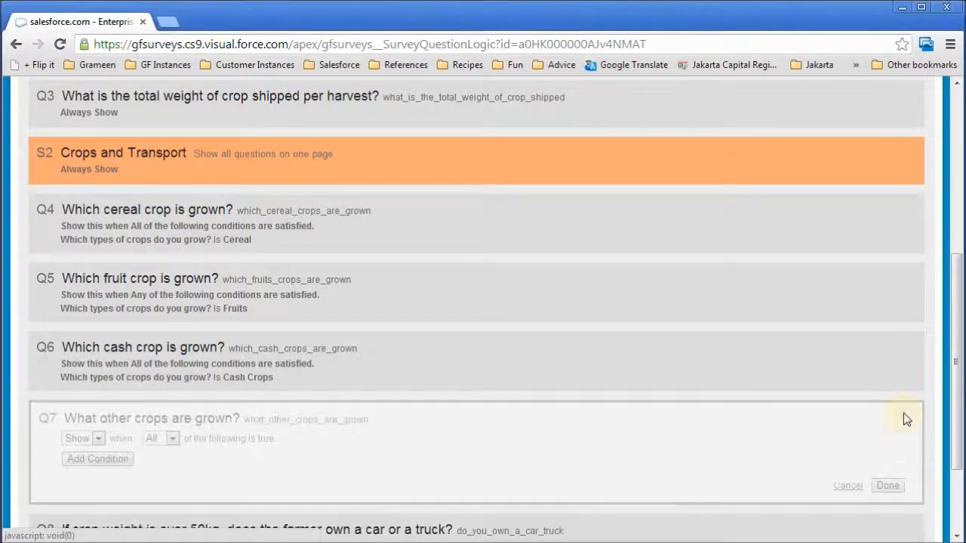
{"action": "scroll", "coordinate": [254, 362], "scroll_direction": "down", "scroll_amount": 2}
{"action": "left_click", "coordinate": [98, 337]}
{"action": "left_click", "coordinate": [181, 333]}
{"action": "left_click", "coordinate": [188, 358]}
{"action": "left_click", "coordinate": [411, 333]}
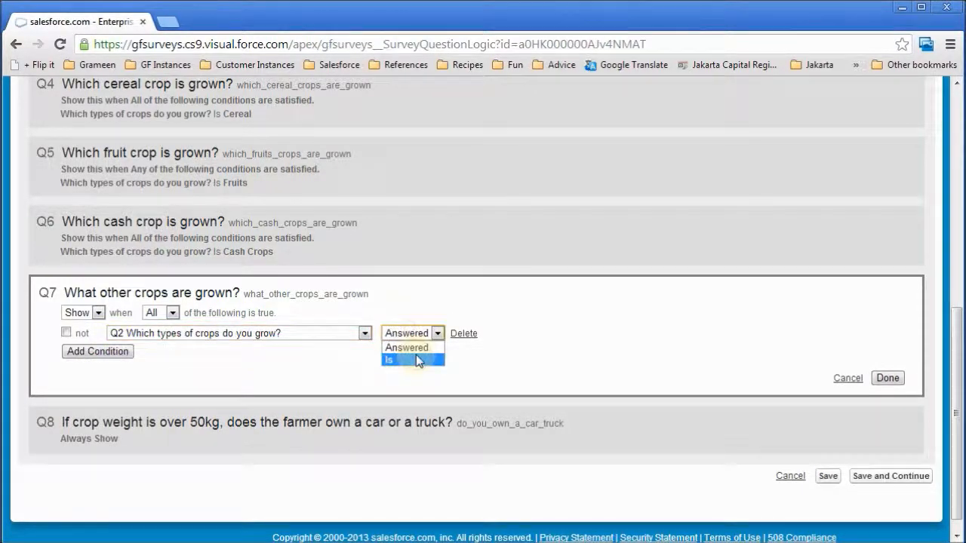
{"action": "left_click", "coordinate": [416, 359]}
{"action": "left_click", "coordinate": [494, 334]}
{"action": "left_click", "coordinate": [473, 390]}
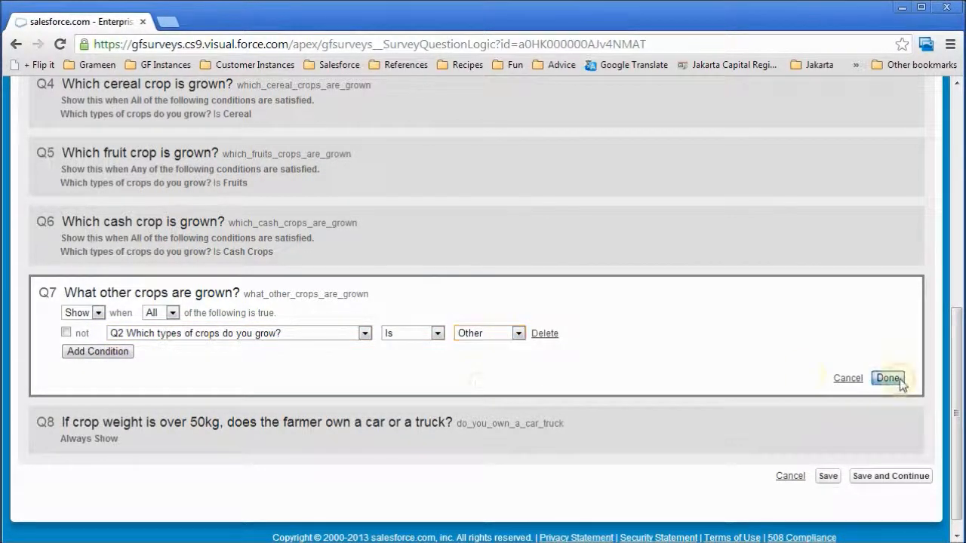
{"action": "left_click", "coordinate": [887, 378]}
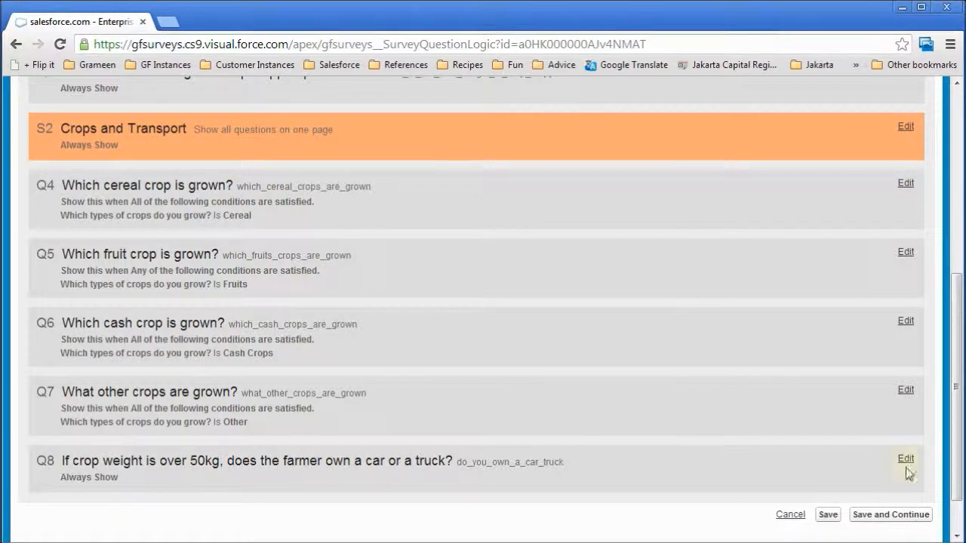
Add a condition to Q8, the car or truck question, showing it when Q3's total weight of crop shipped is Greater than 50
{"action": "left_click", "coordinate": [905, 459]}
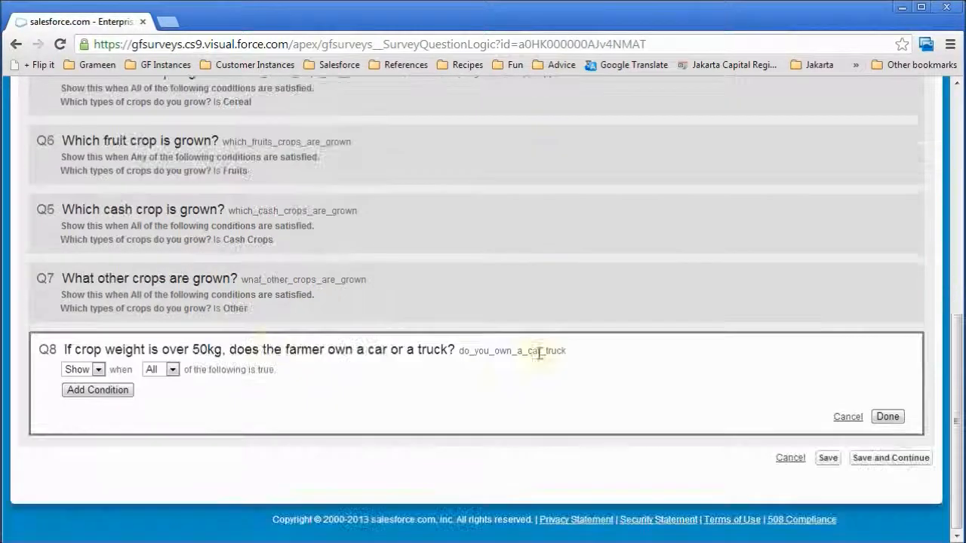
{"action": "left_click", "coordinate": [93, 392]}
{"action": "left_click", "coordinate": [176, 392]}
{"action": "left_click", "coordinate": [193, 427]}
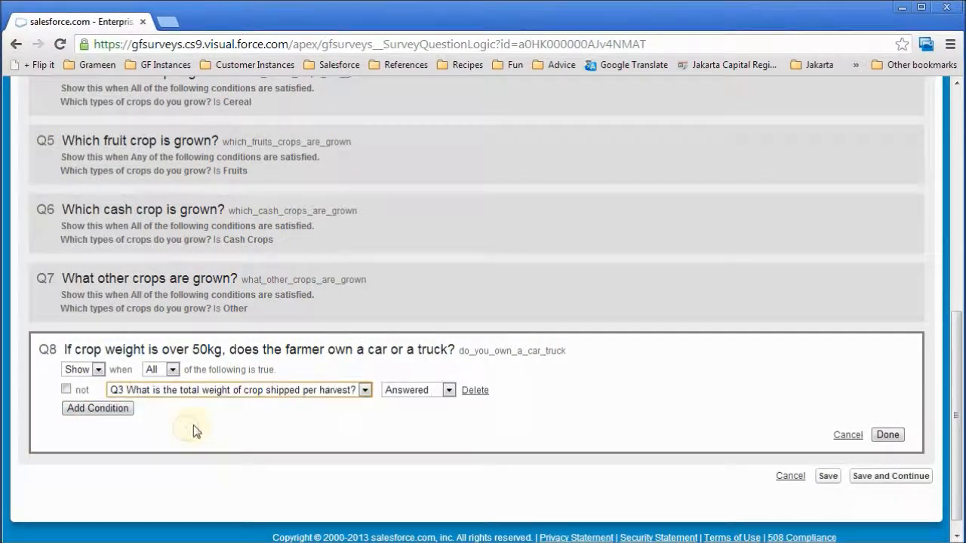
{"action": "left_click", "coordinate": [406, 391]}
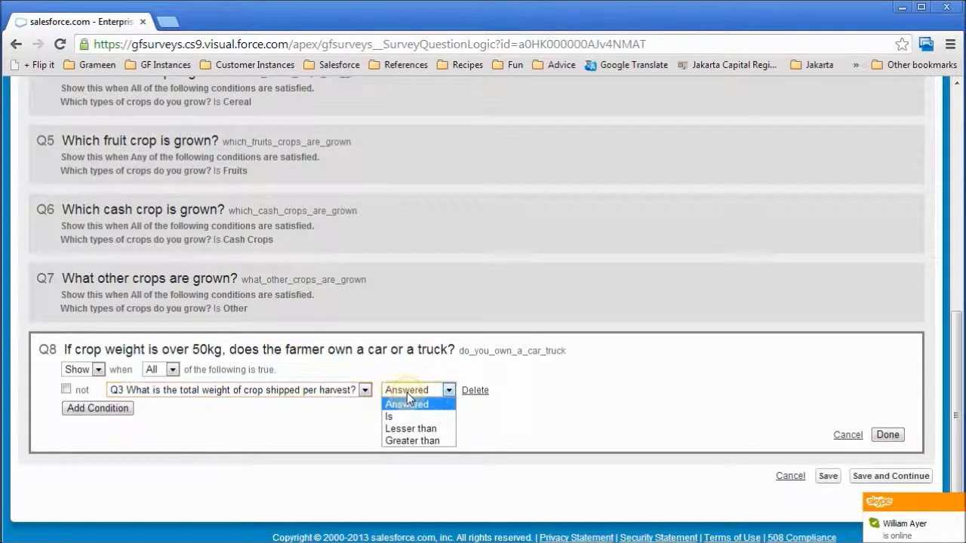
{"action": "left_click", "coordinate": [411, 440]}
{"action": "left_click", "coordinate": [485, 391]}
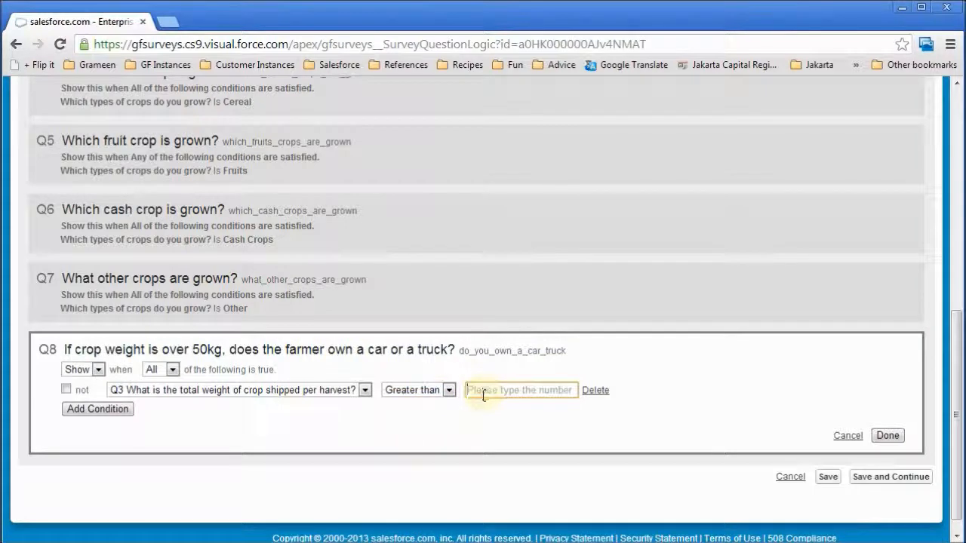
{"action": "type", "text": "50"}
{"action": "left_click", "coordinate": [460, 422]}
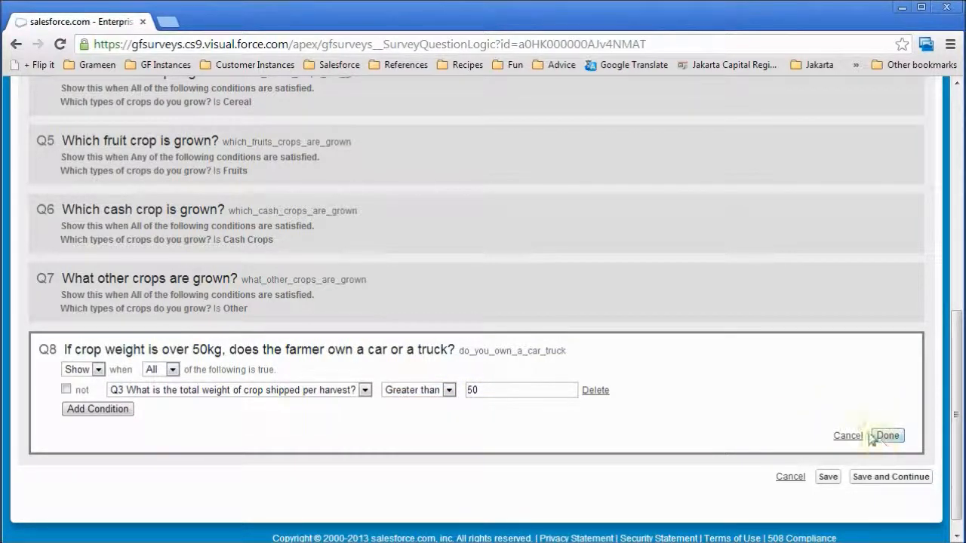
Add a trial second condition to Q8, highlight S2's "Show all questions on one page" note, and delete the trial condition
{"action": "left_click", "coordinate": [119, 411]}
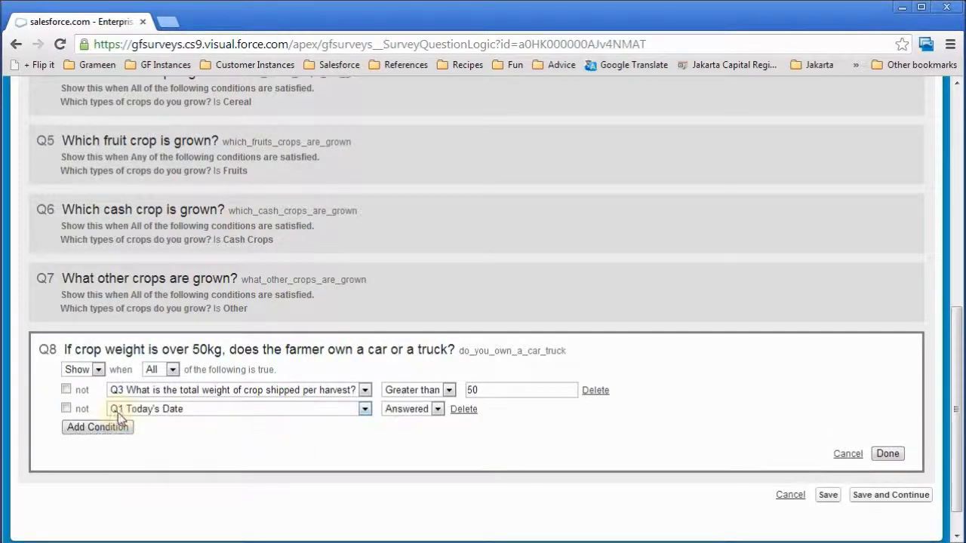
{"action": "left_click", "coordinate": [192, 411]}
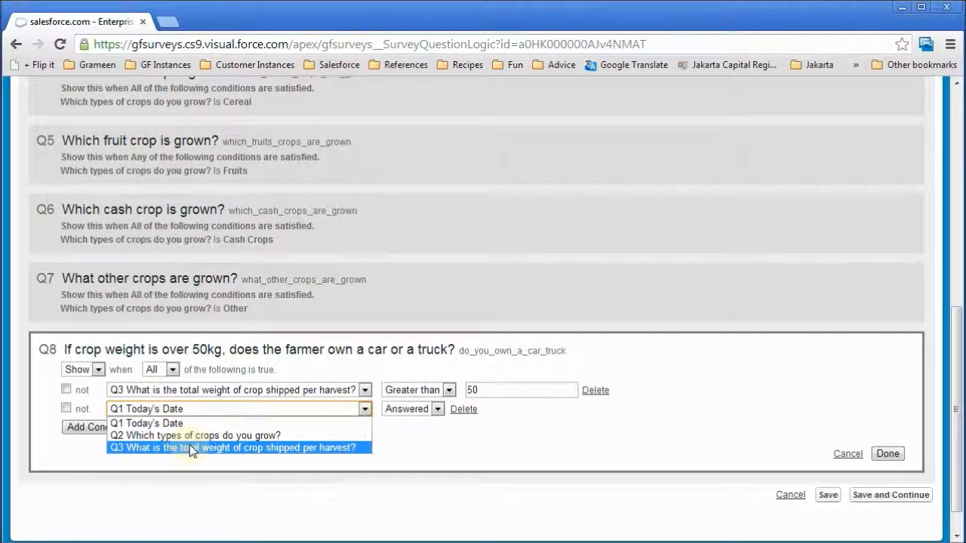
{"action": "scroll", "coordinate": [191, 444], "scroll_direction": "up", "scroll_amount": 1}
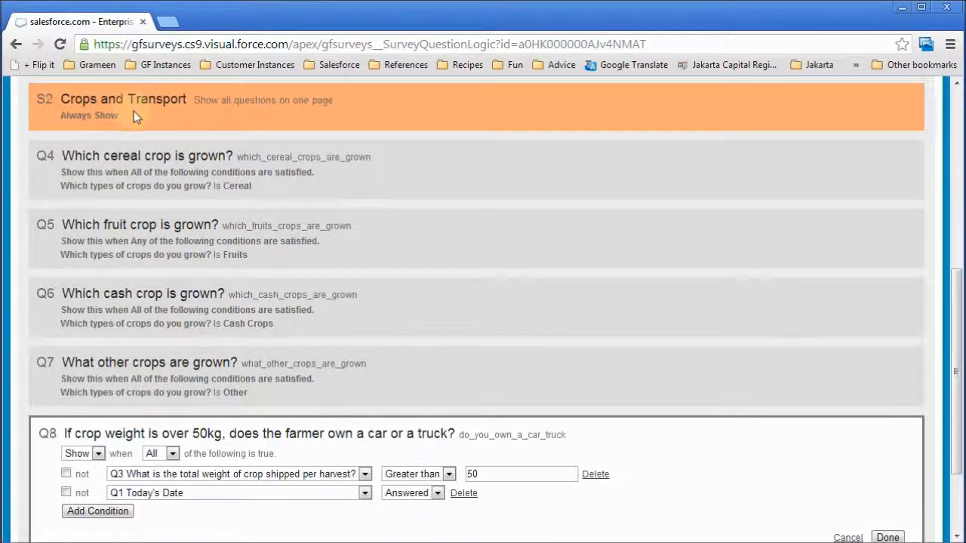
{"action": "left_click_drag", "start_coordinate": [193, 100], "coordinate": [347, 100]}
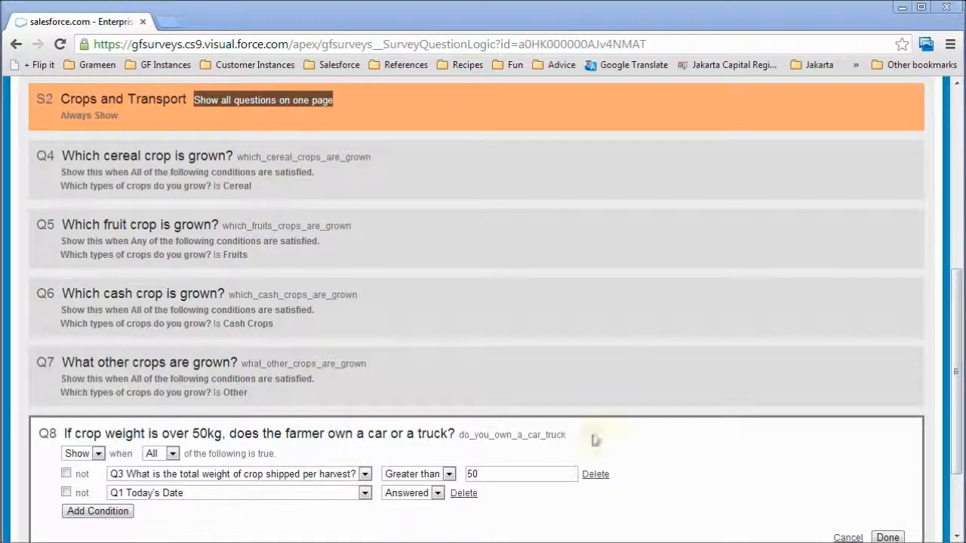
{"action": "left_click", "coordinate": [475, 493]}
Finish editing Q8's logic and save the survey's logic settings
{"action": "scroll", "coordinate": [804, 383], "scroll_direction": "down", "scroll_amount": 3}
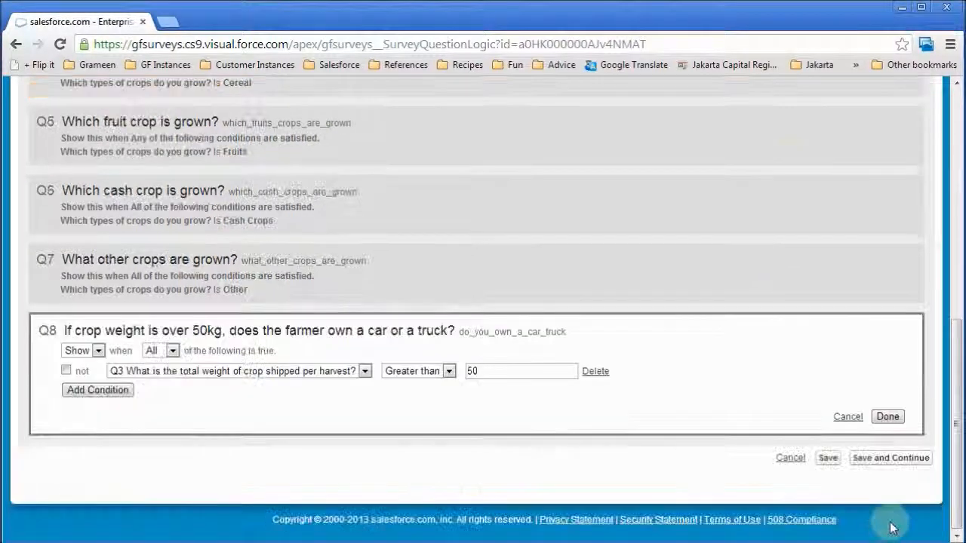
{"action": "left_click", "coordinate": [888, 415]}
{"action": "left_click", "coordinate": [757, 285]}
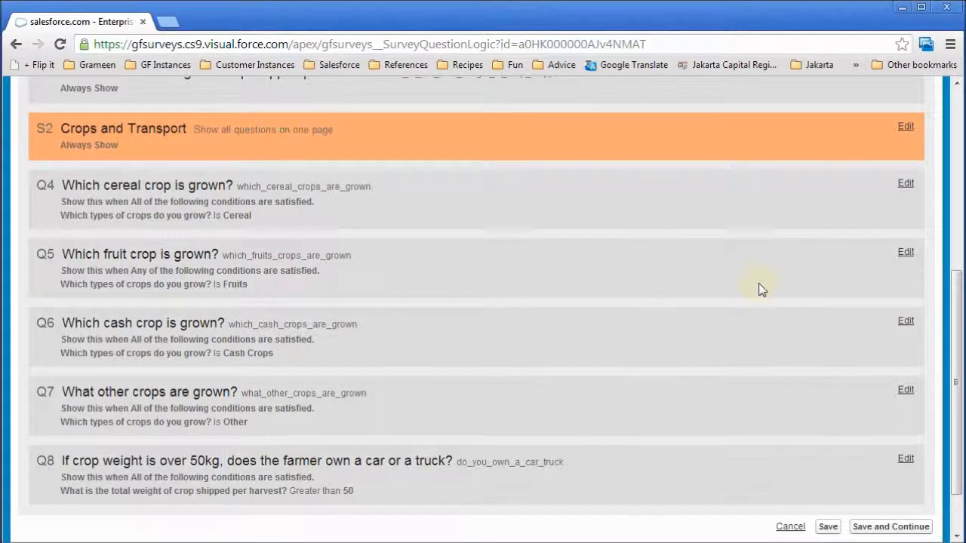
{"action": "left_click_drag", "start_coordinate": [952, 343], "coordinate": [954, 369]}
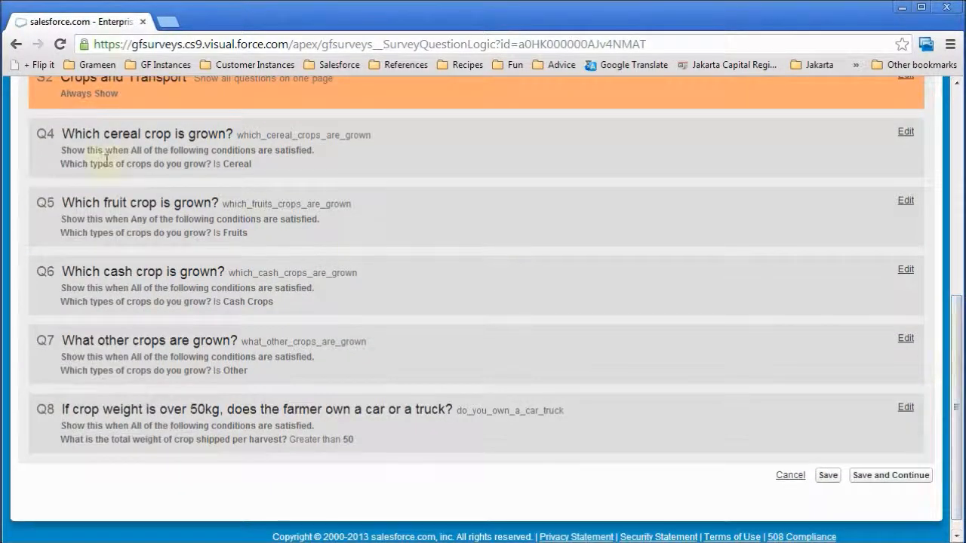
{"action": "left_click", "coordinate": [830, 475]}
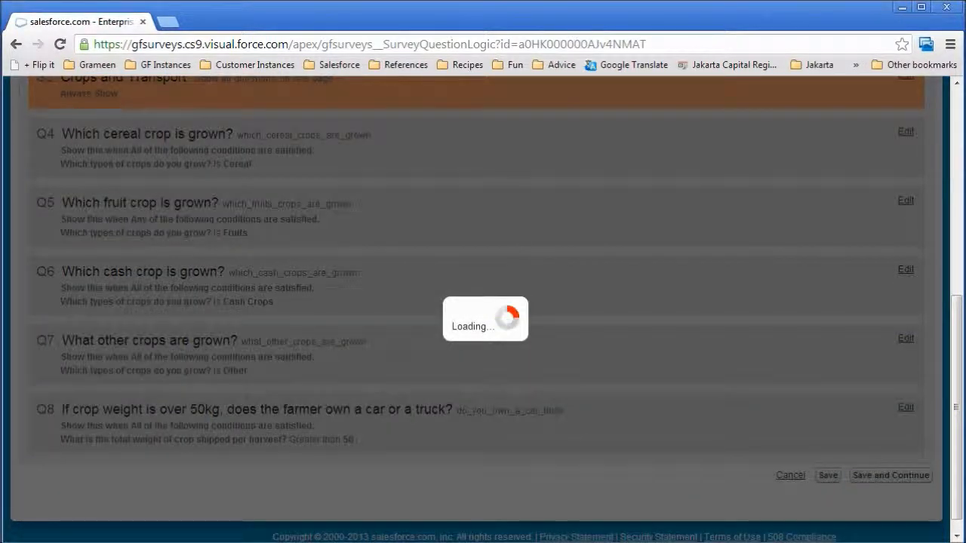